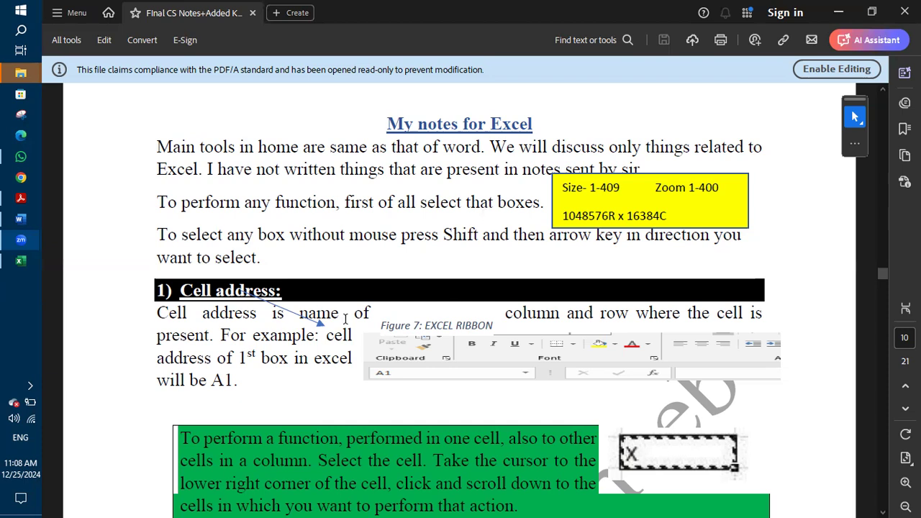
Examine the Excel size and zoom limits in the PDF notes, then switch to Word and open the font size list.
scroll(346, 319, "down", 1)
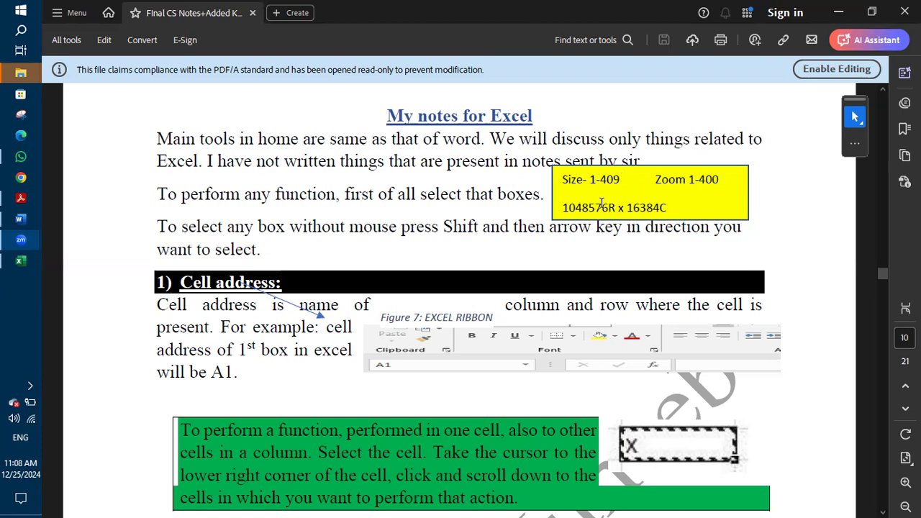
scroll(601, 204, "down", 1)
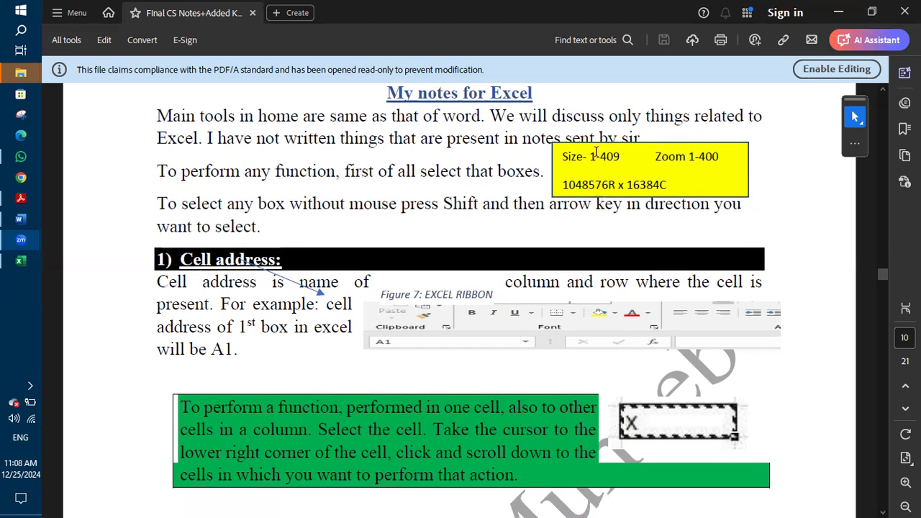
left_click(21, 218)
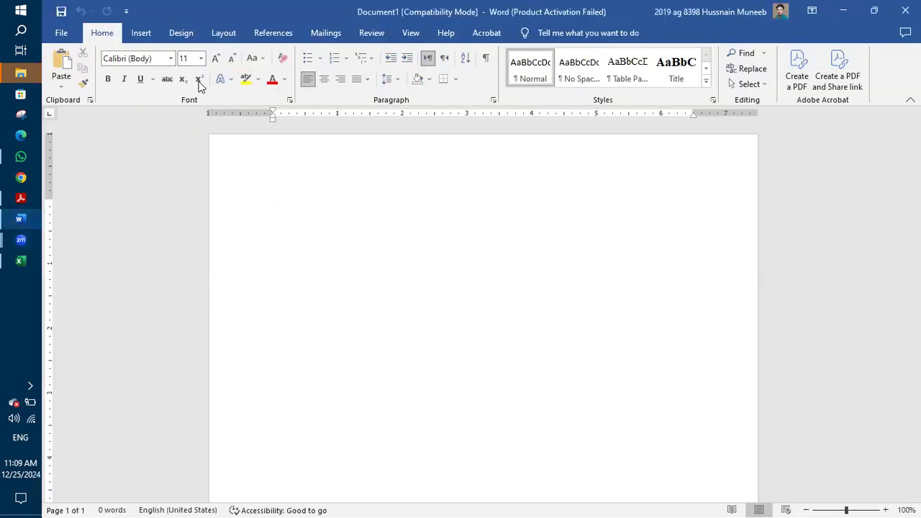
left_click(201, 58)
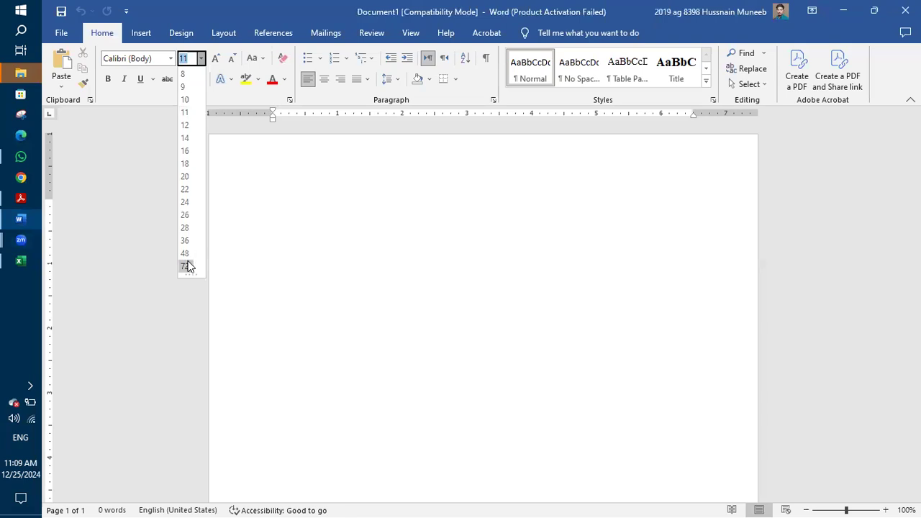
Increase the font size of the blank Word document increment by increment up to 990.
left_click(217, 59)
left_click(216, 58)
left_click(216, 58)
left_click(217, 58)
left_click(217, 58)
left_click(216, 59)
left_click(217, 59)
left_click(217, 58)
left_click(217, 58)
left_click(216, 59)
left_click(217, 59)
left_click(216, 58)
left_click(216, 59)
left_click(217, 58)
left_click(216, 58)
left_click(217, 58)
left_click(216, 58)
left_click(217, 58)
left_click(217, 58)
left_click(216, 59)
left_click(217, 58)
left_click(216, 58)
left_click(217, 58)
left_click(216, 59)
left_click(217, 59)
left_click(217, 58)
left_click(216, 58)
left_click(217, 59)
left_click(217, 58)
left_click(217, 58)
left_click(217, 58)
left_click(217, 58)
left_click(216, 58)
left_click(216, 58)
left_click(216, 58)
left_click(217, 58)
left_click(216, 59)
left_click(217, 58)
left_click(217, 59)
left_click(216, 58)
left_click(216, 58)
left_click(216, 58)
left_click(217, 58)
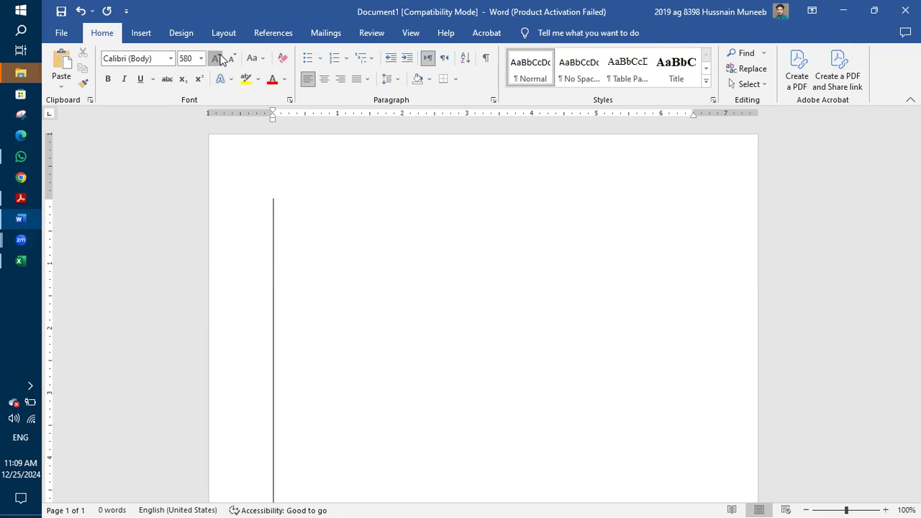
left_click(220, 57)
left_click(220, 57)
left_click(221, 57)
left_click(221, 58)
left_click(220, 58)
left_click(220, 58)
left_click(220, 58)
left_click(220, 58)
left_click(221, 58)
left_click(220, 59)
left_click(222, 60)
left_click(222, 60)
left_click(221, 59)
Try to set the Word document's font size to 20000.
left_click(182, 57)
type("20000")
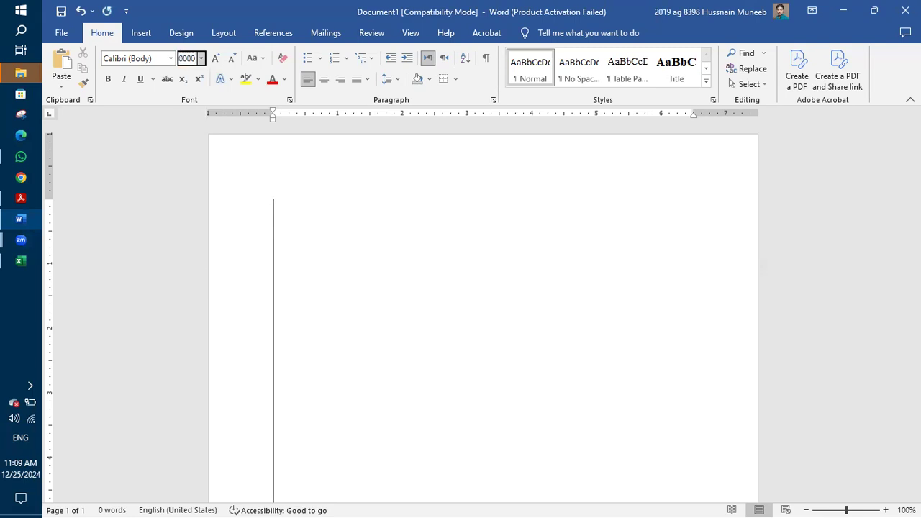
key("Return")
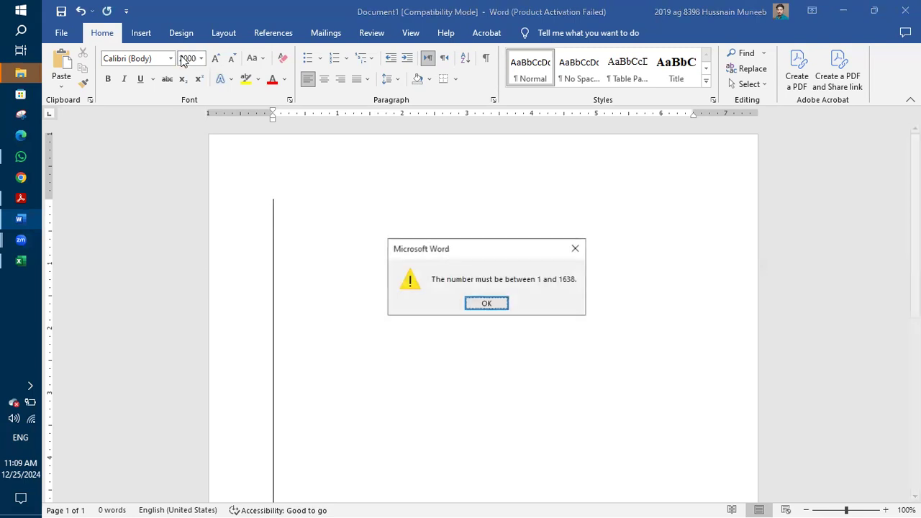
left_click(575, 249)
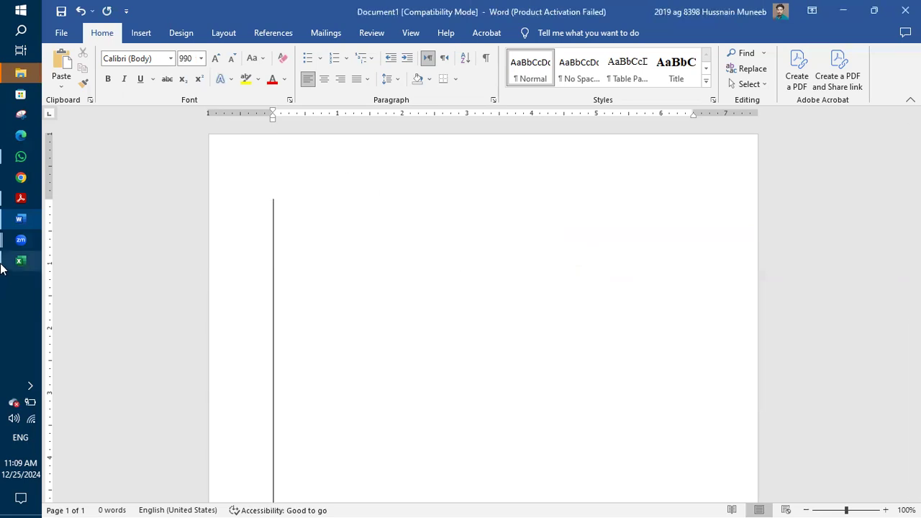
Look at the Excel workbook, return to the PDF notes and examine the maximum rows and columns line in the yellow box.
mouse_move(14, 266)
left_click(70, 269)
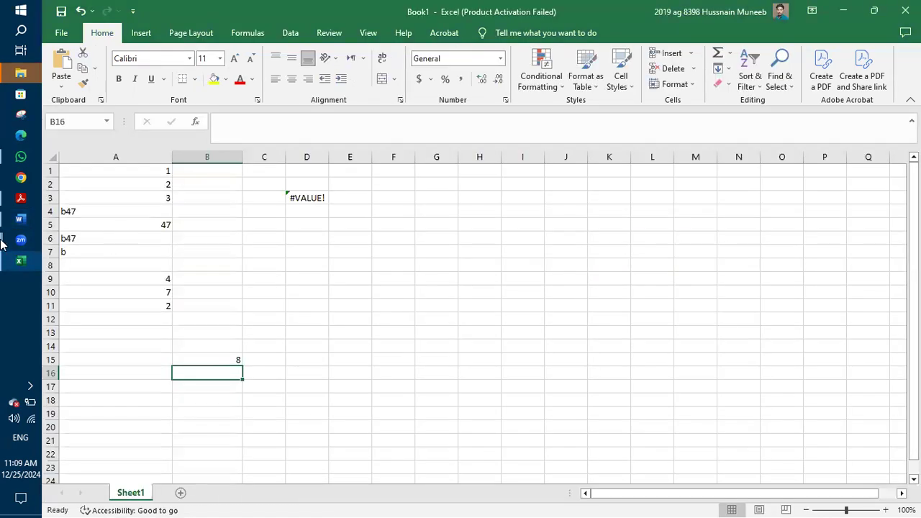
left_click(16, 202)
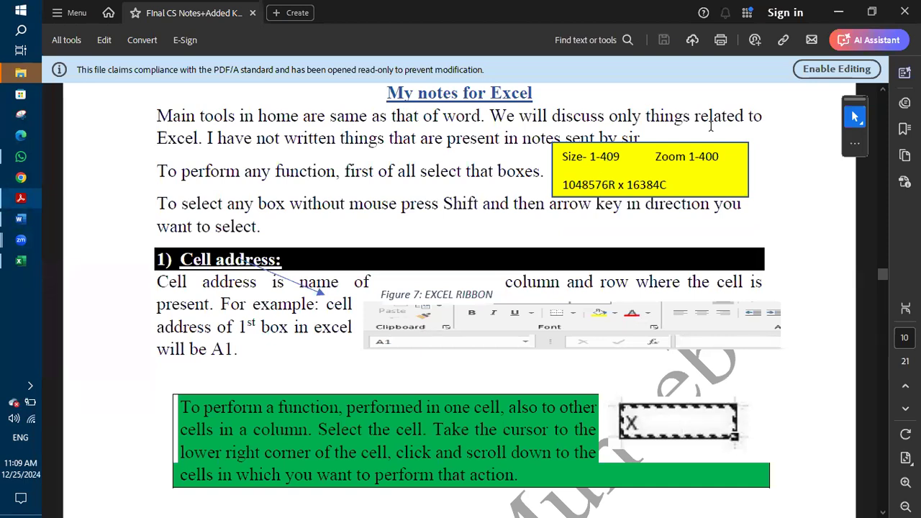
scroll(697, 157, "down", 1)
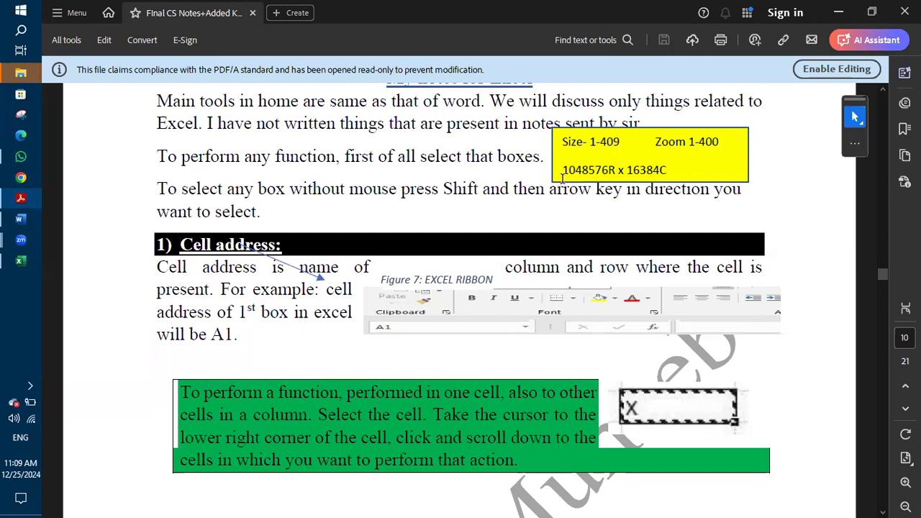
left_click_drag(565, 171, 668, 171)
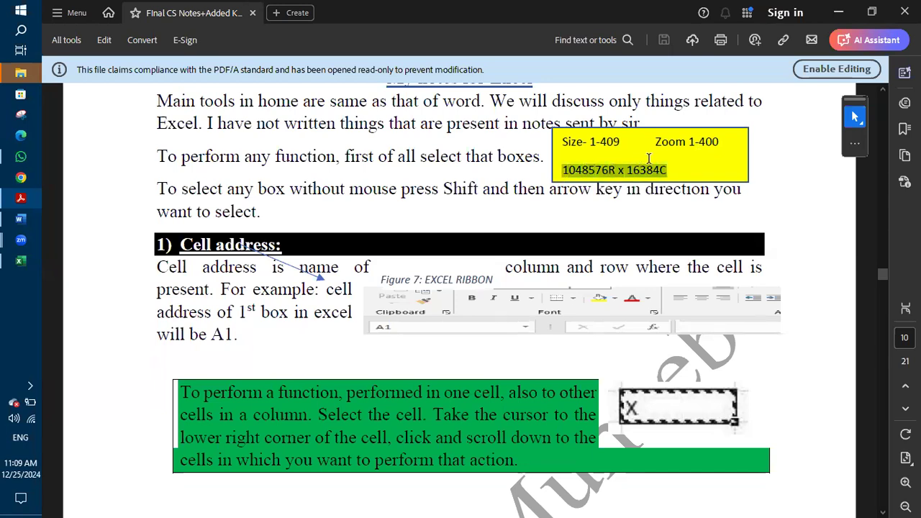
left_click(612, 176)
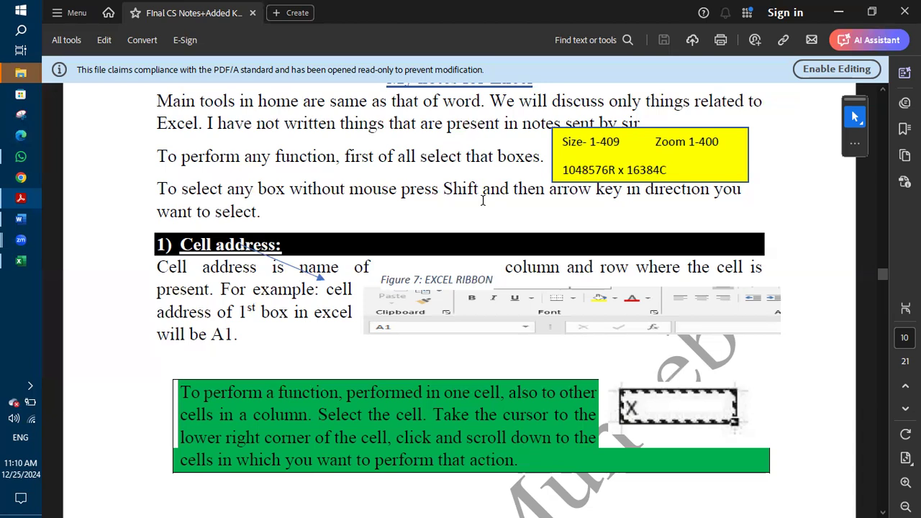
Read the Cell address notes and, in the Excel workbook, select cells G9 and J10 to check their cell addresses.
scroll(483, 201, "down", 3)
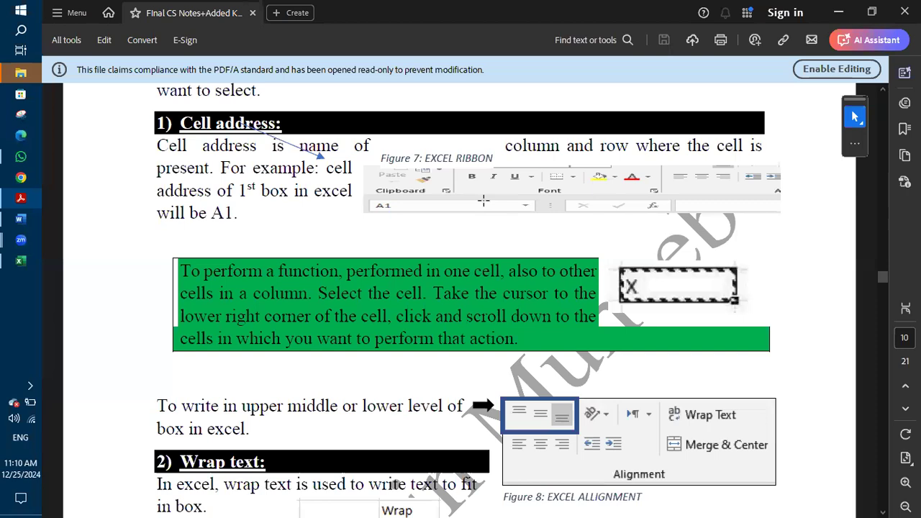
mouse_move(21, 252)
left_click(21, 261)
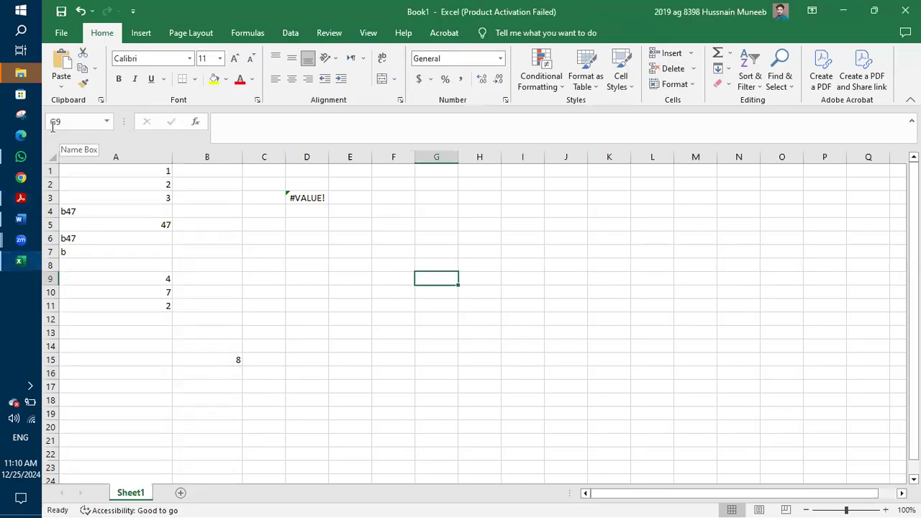
left_click(577, 290)
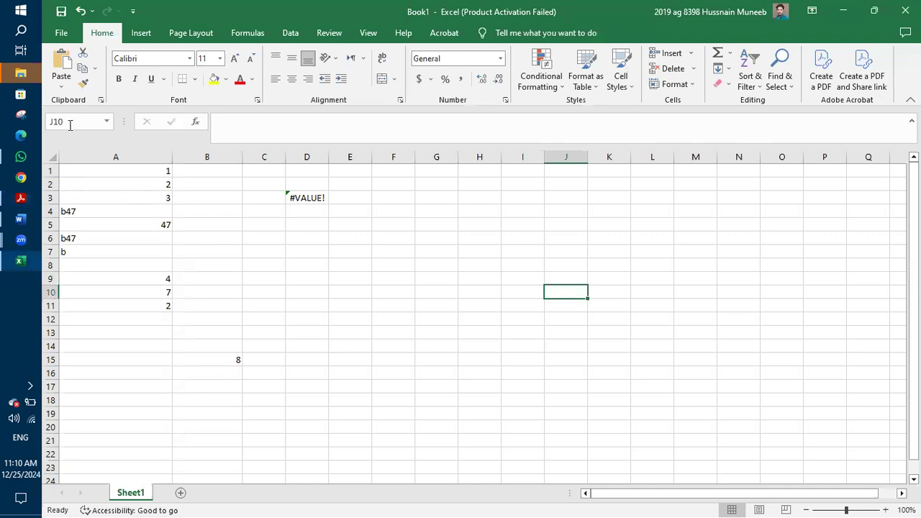
left_click(26, 263)
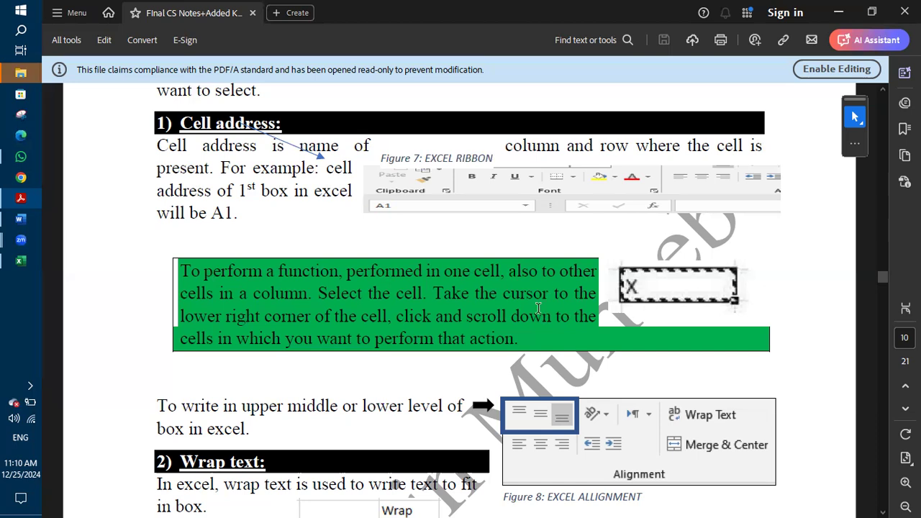
Switch to the Excel workbook, enter gfhggjh in cell H6 and reselect that cell to check its content.
left_click(20, 261)
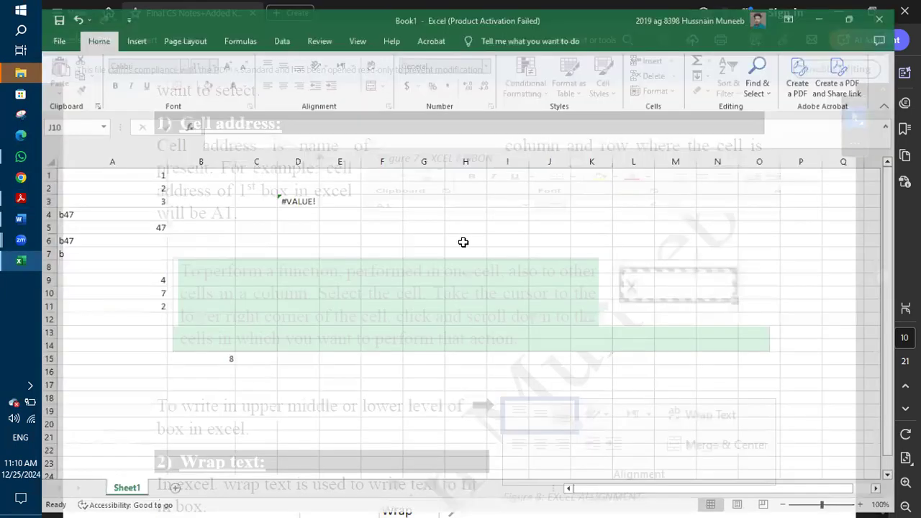
left_click(464, 243)
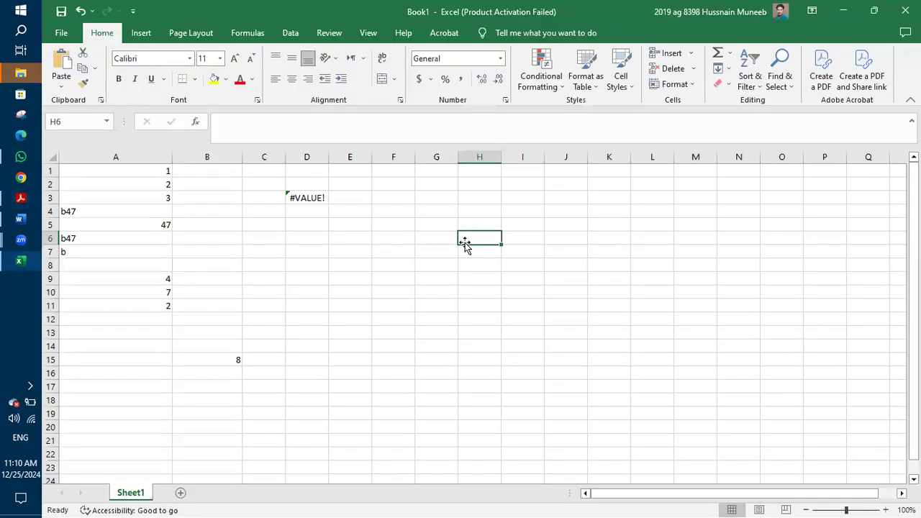
type("gfhggjh")
left_click(516, 269)
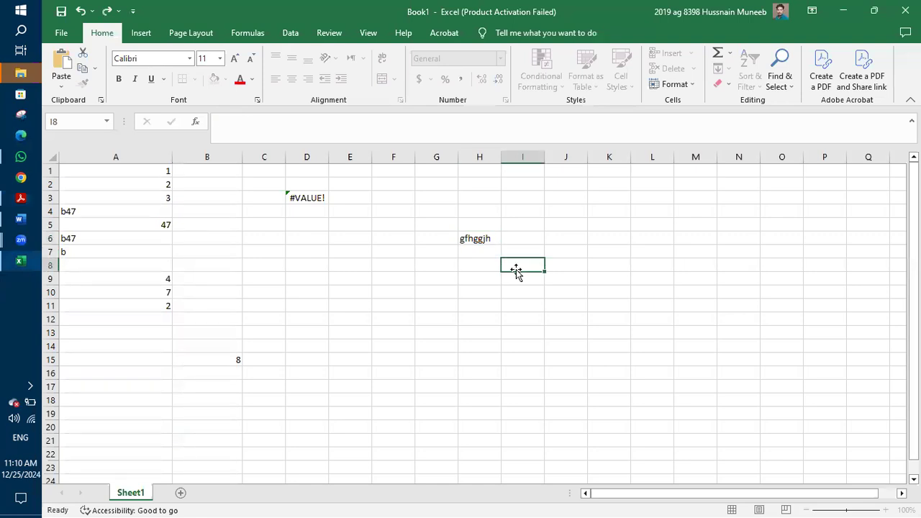
left_click(471, 239)
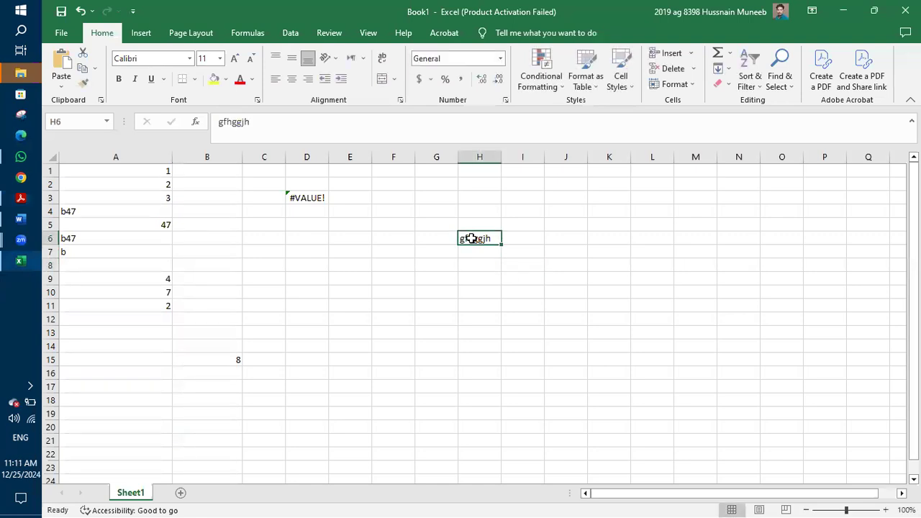
Enter ghjkn in cell I7 and overwrite it with b.
left_click(523, 250)
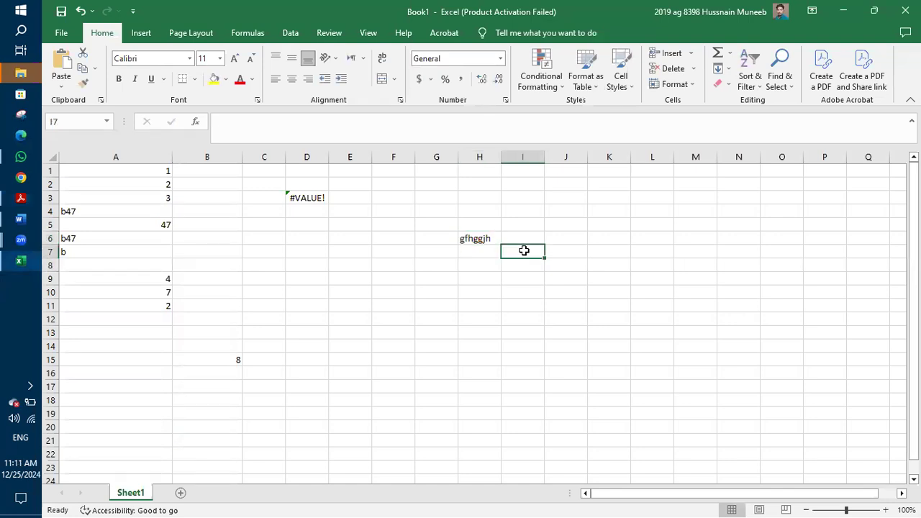
type("ghjkn")
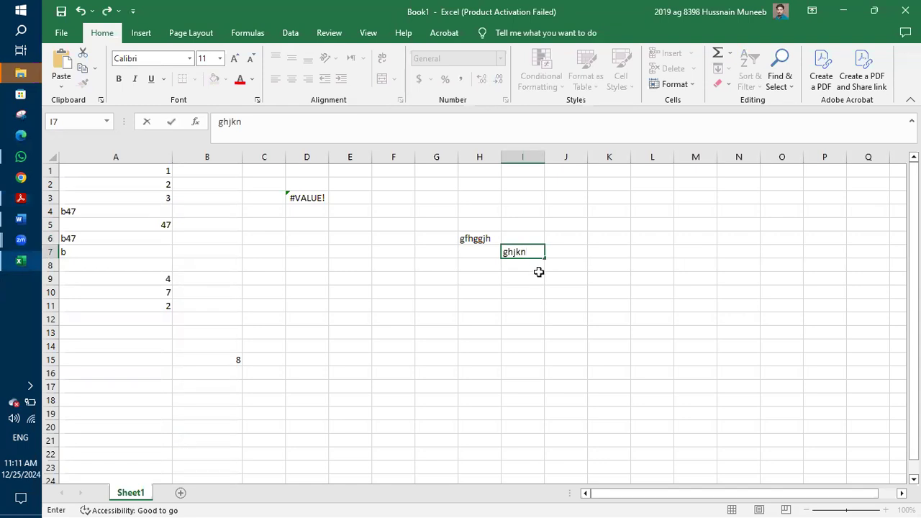
key("Return")
left_click(517, 252)
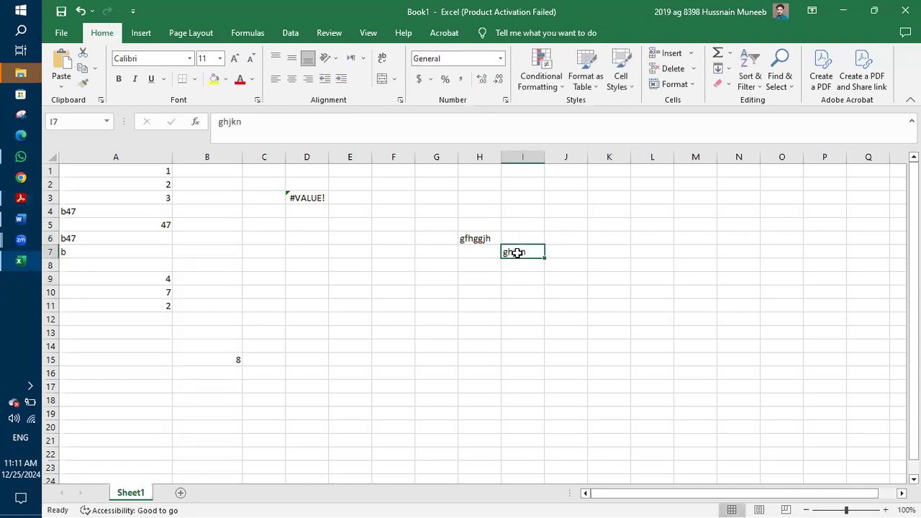
type("b")
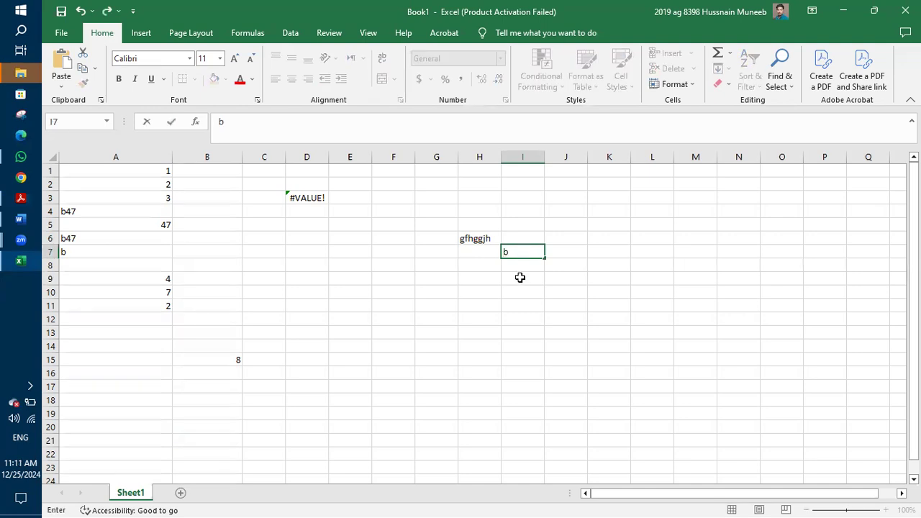
left_click(519, 278)
double_click(516, 251)
left_click(480, 270)
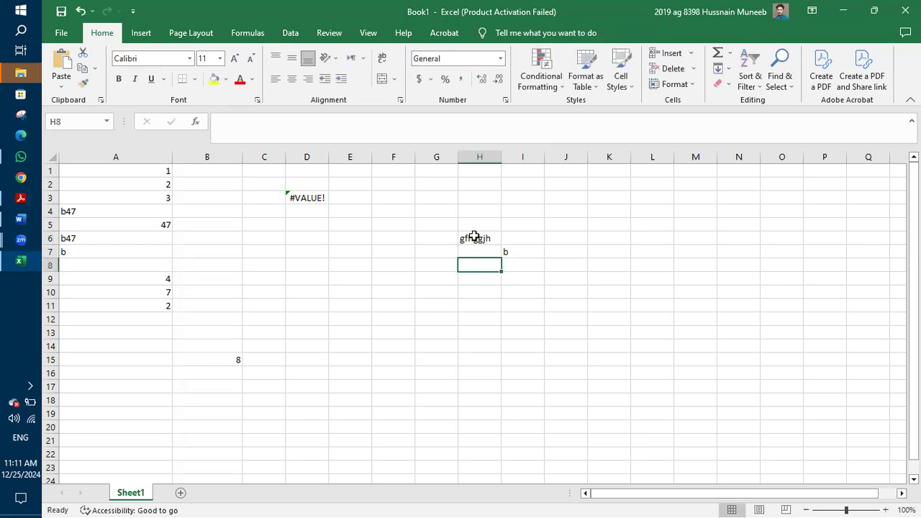
Edit the text of cell H6 in the formula bar to gfhgjh.
left_click(474, 241)
left_click(232, 122)
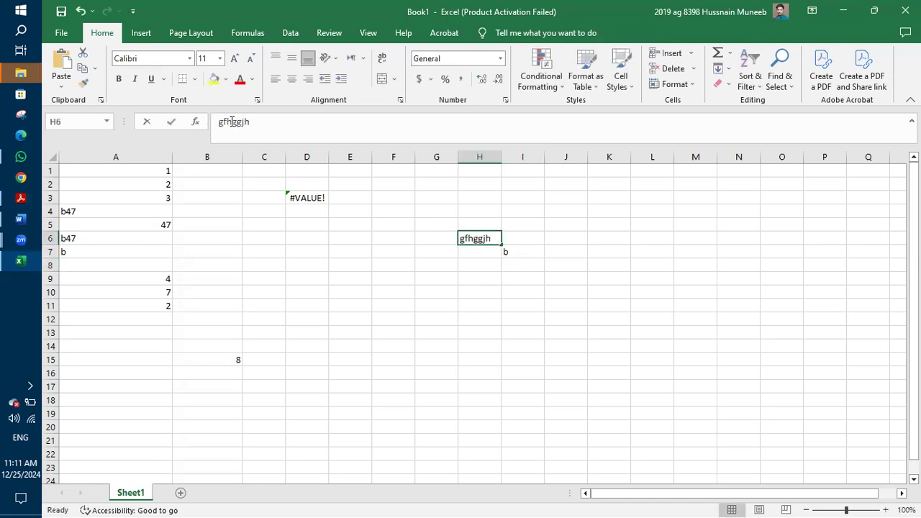
key("BackSpace")
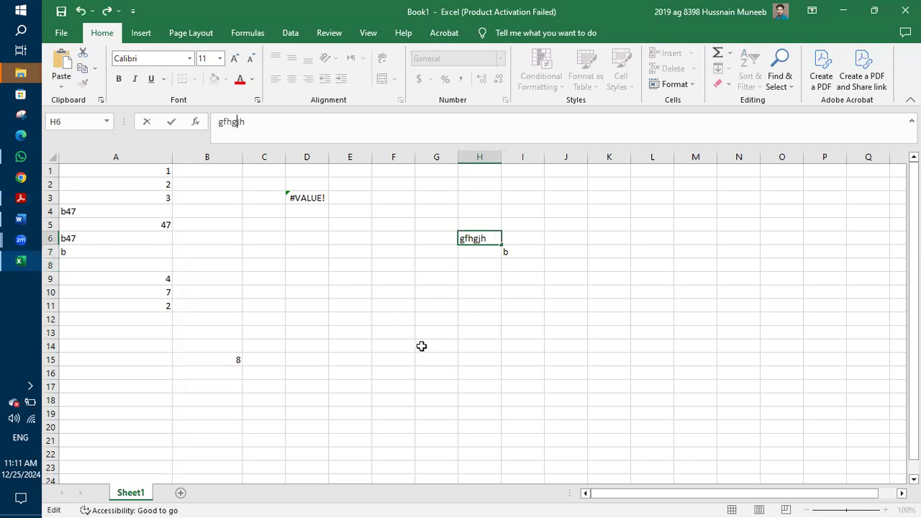
left_click(421, 346)
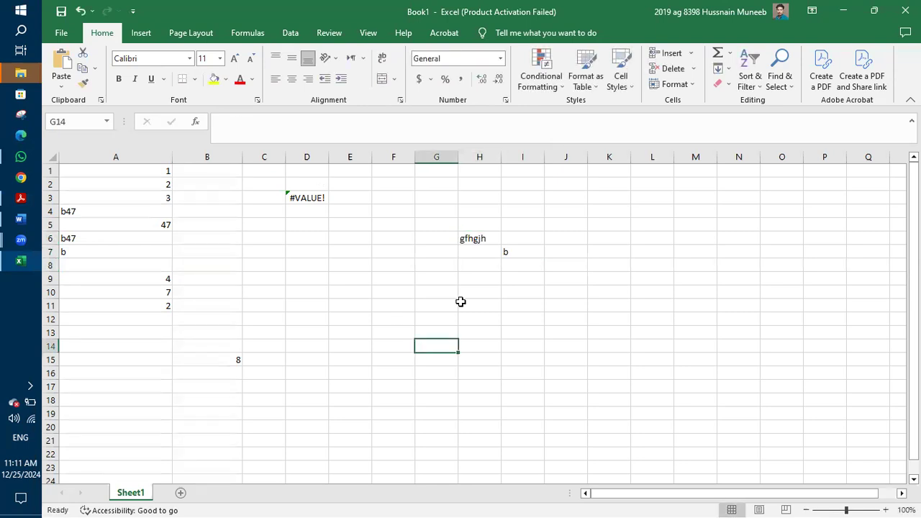
left_click(476, 249)
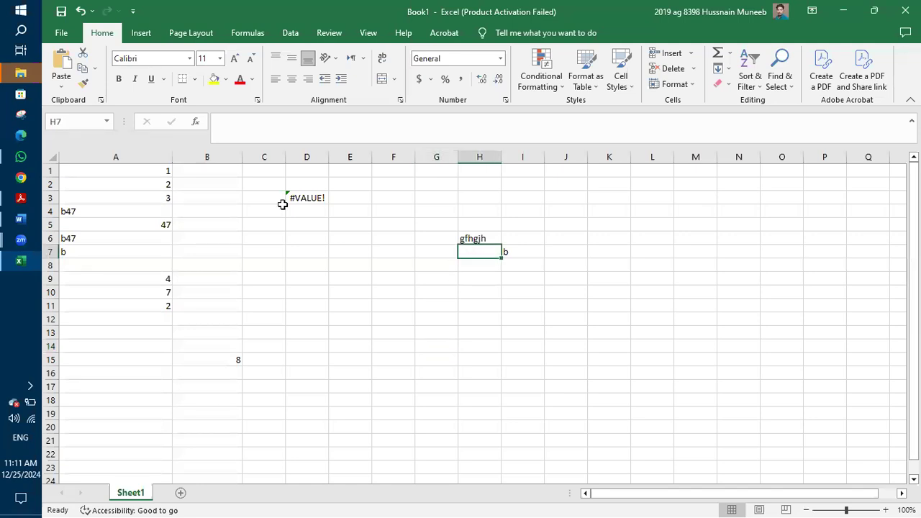
Replace the formula in cell D3 with g.
left_click(314, 198)
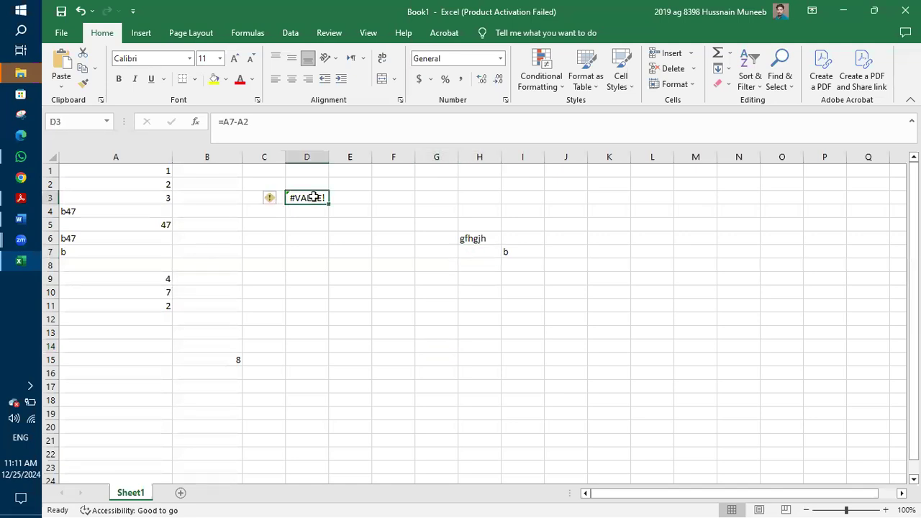
type("g")
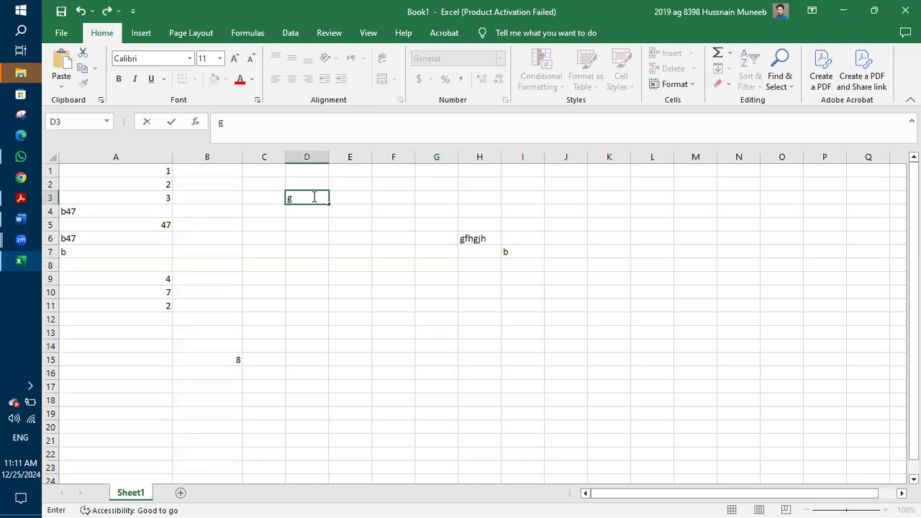
left_click(307, 244)
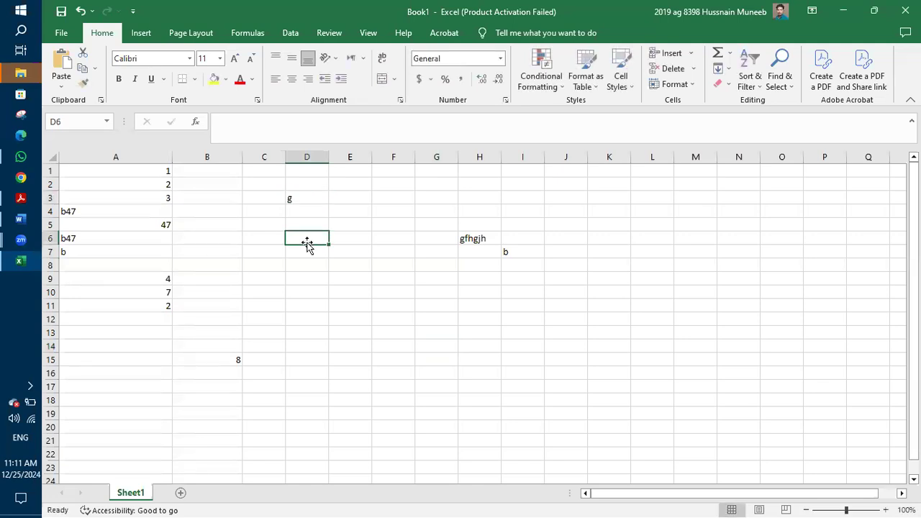
Switch to the PDF notes and read the sections on text alignment, wrap text, merge and center, and cell format.
left_click(21, 197)
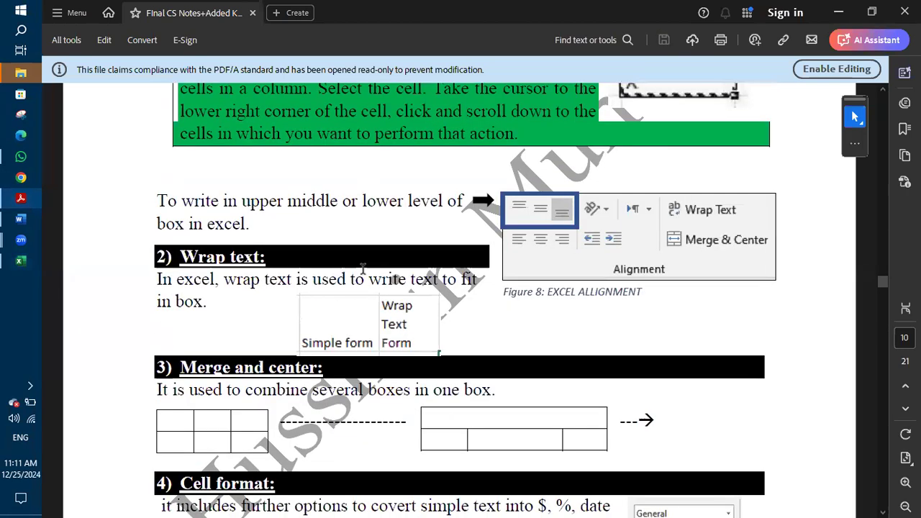
scroll(363, 268, "down", 2)
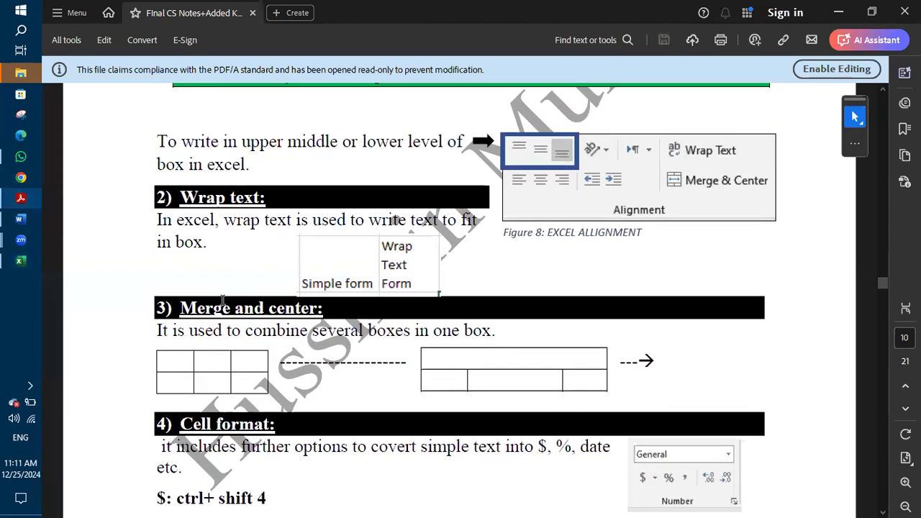
scroll(247, 344, "down", 4)
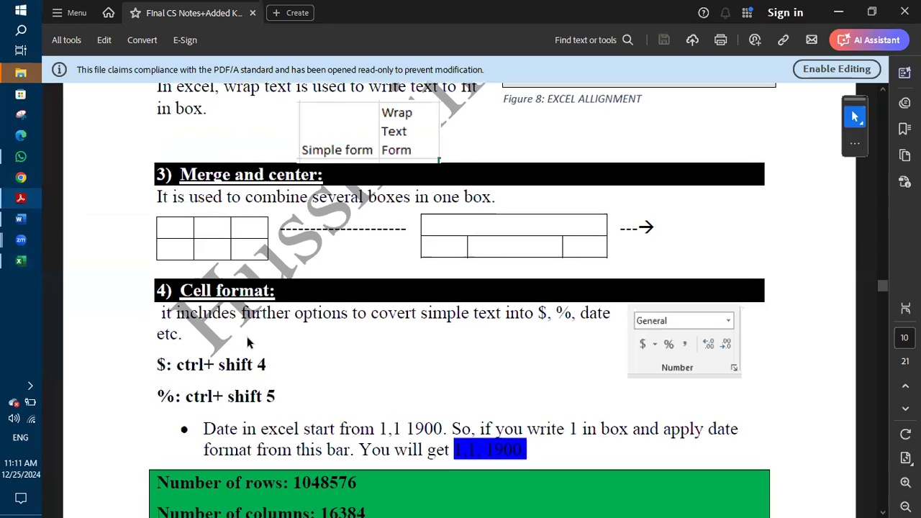
scroll(247, 343, "down", 1)
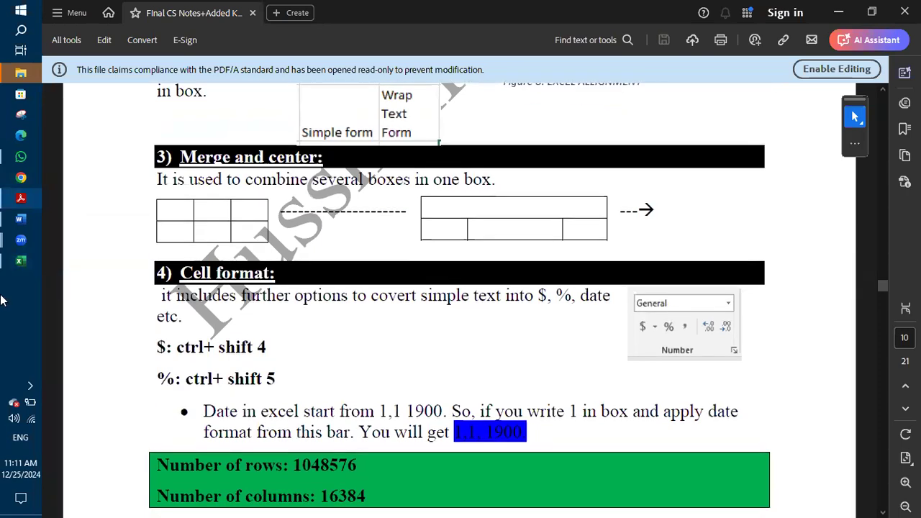
Switch to the Excel workbook and replace the content of cell D3 with the long text yuguyuyuiiuiuuyiuuiuyiuyiuy.
left_click(4, 260)
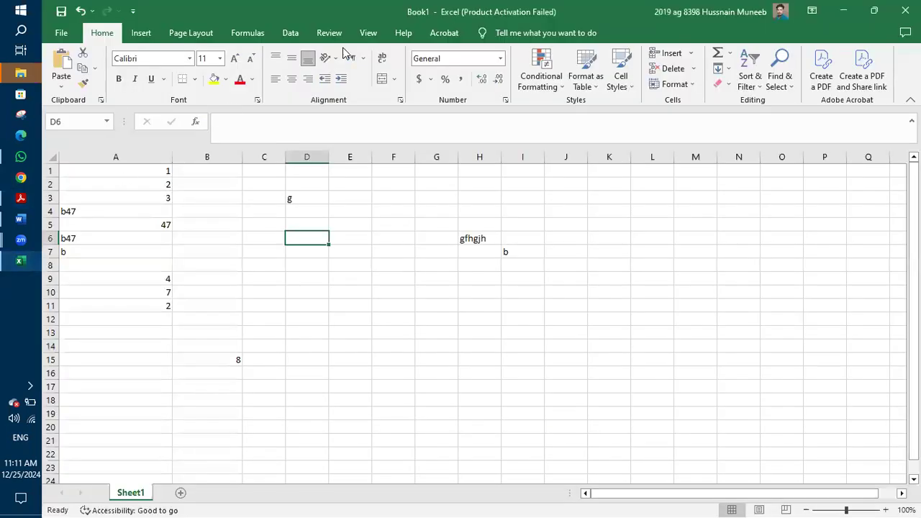
left_click(299, 194)
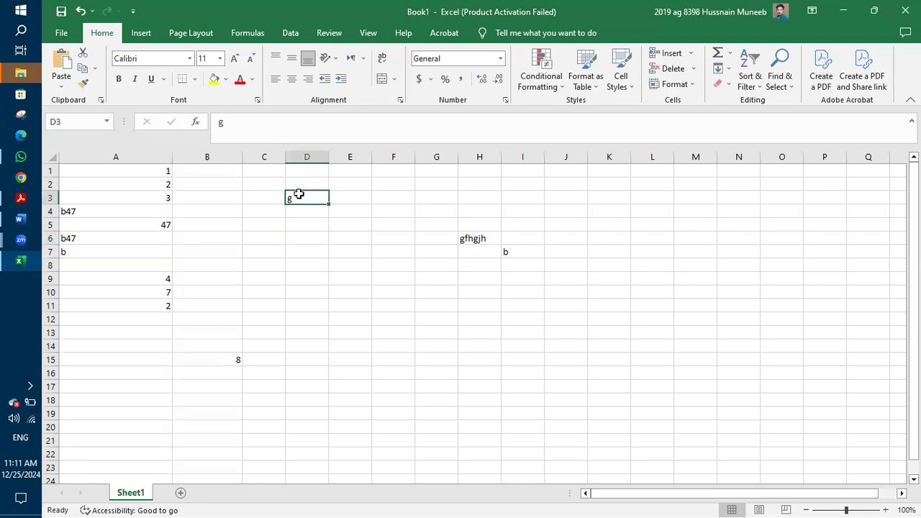
type("yuguyuyuiiu")
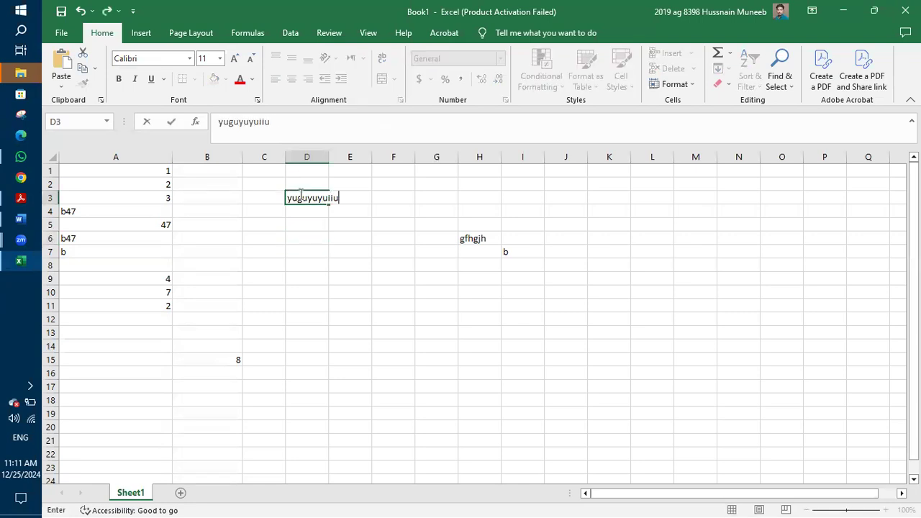
type("iuuyiuuiuiyuiyiuy")
left_click(465, 251)
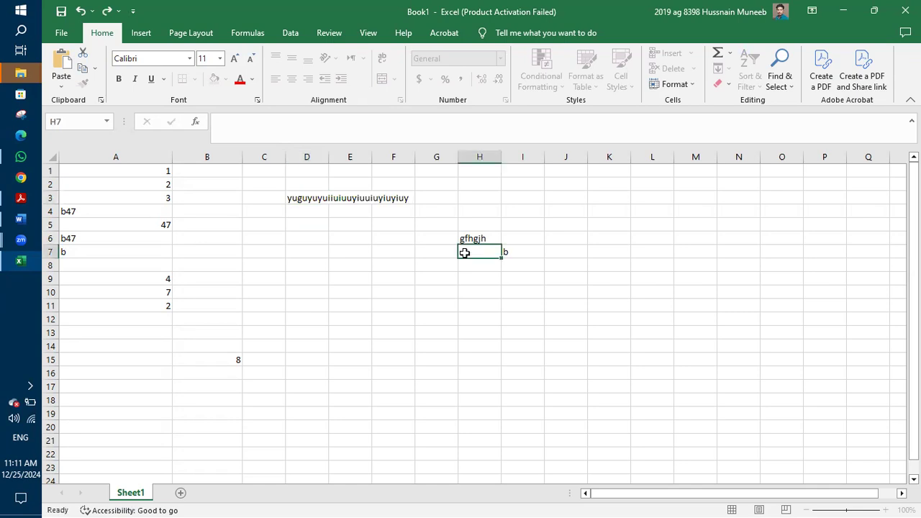
Widen column D and wrap the long text in cell D3.
left_click(310, 198)
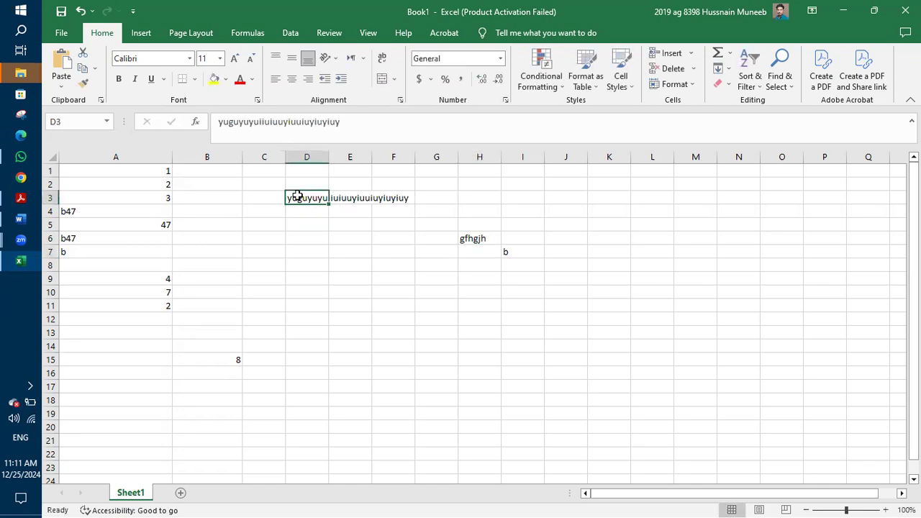
left_click_drag(329, 156, 358, 157)
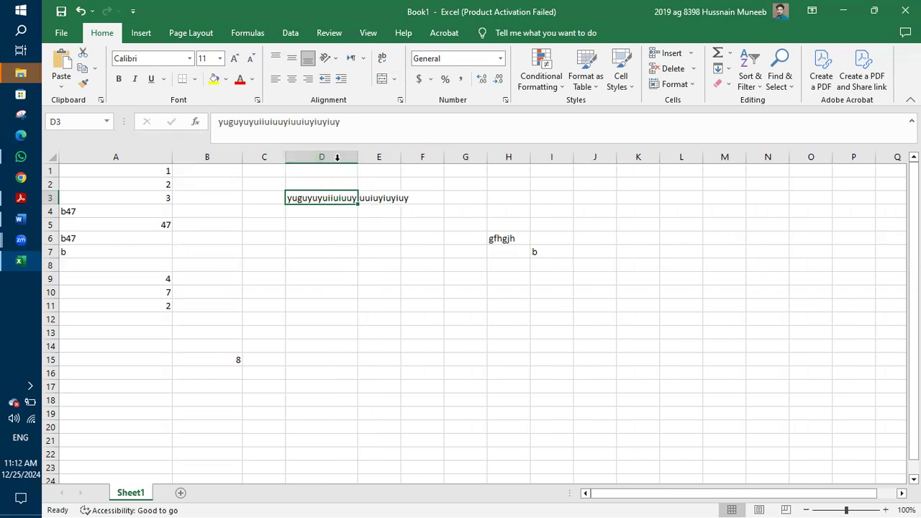
left_click(325, 63)
key("Escape")
left_click(384, 60)
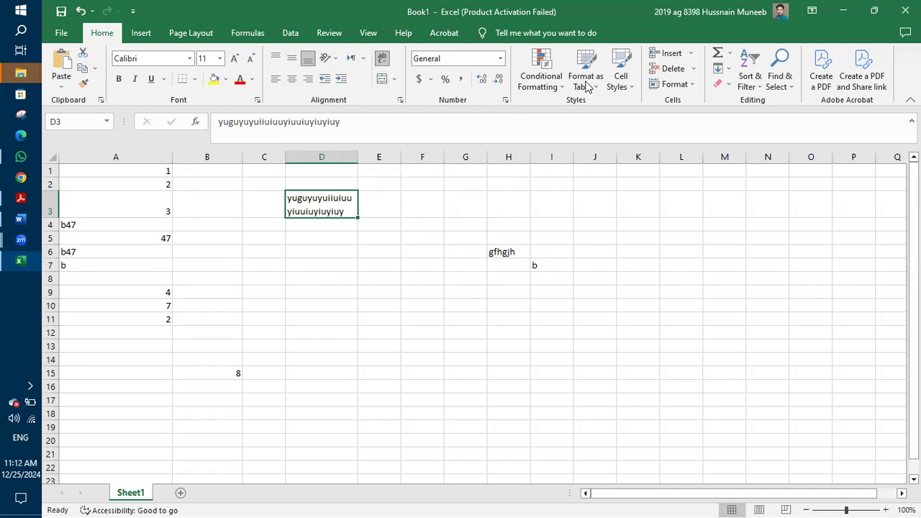
left_click(343, 304)
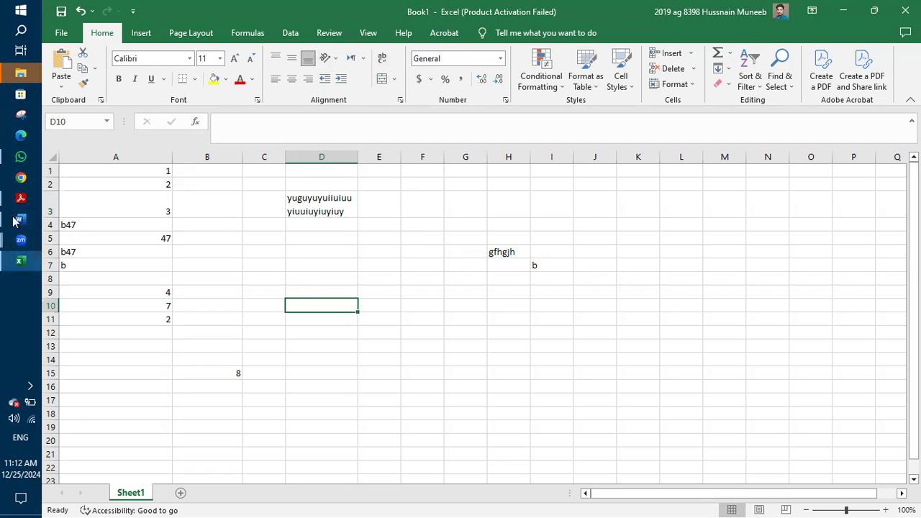
Return to the PDF notes and review the sections from merge and center through sum, average, the count functions and filter.
mouse_move(19, 265)
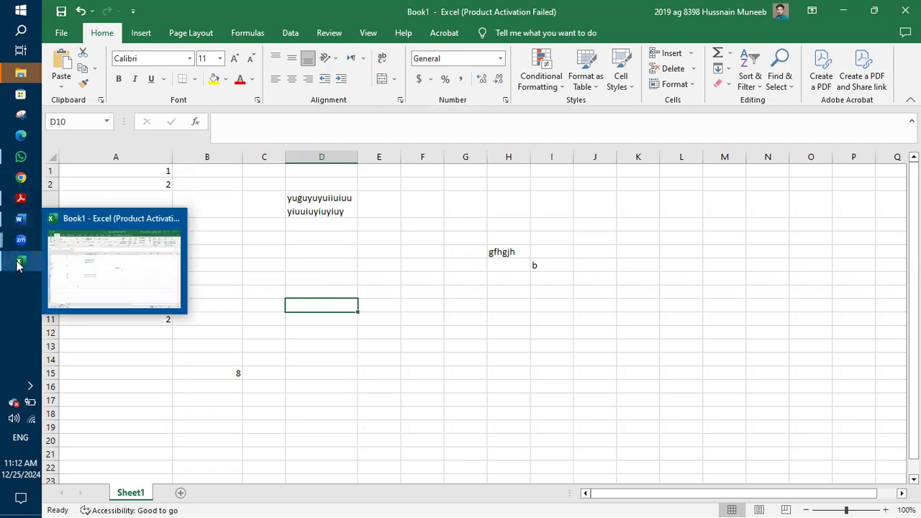
left_click(11, 208)
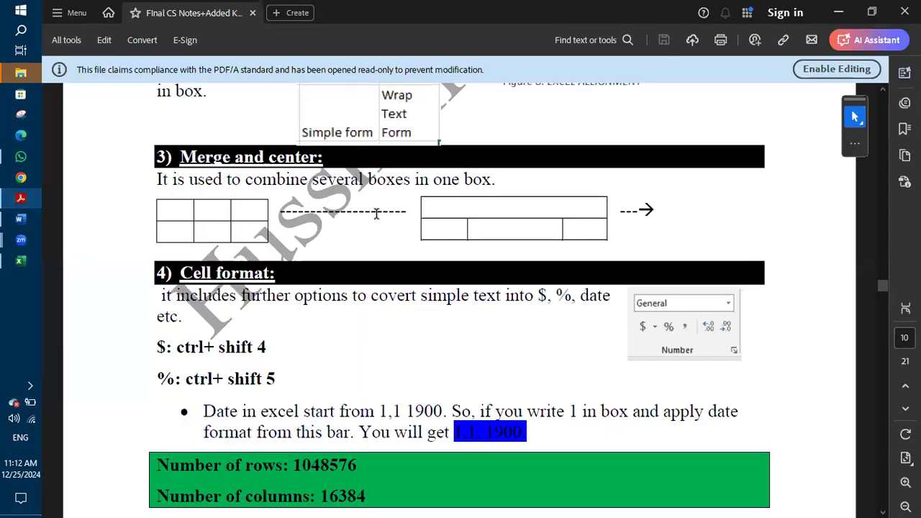
scroll(376, 213, "down", 2)
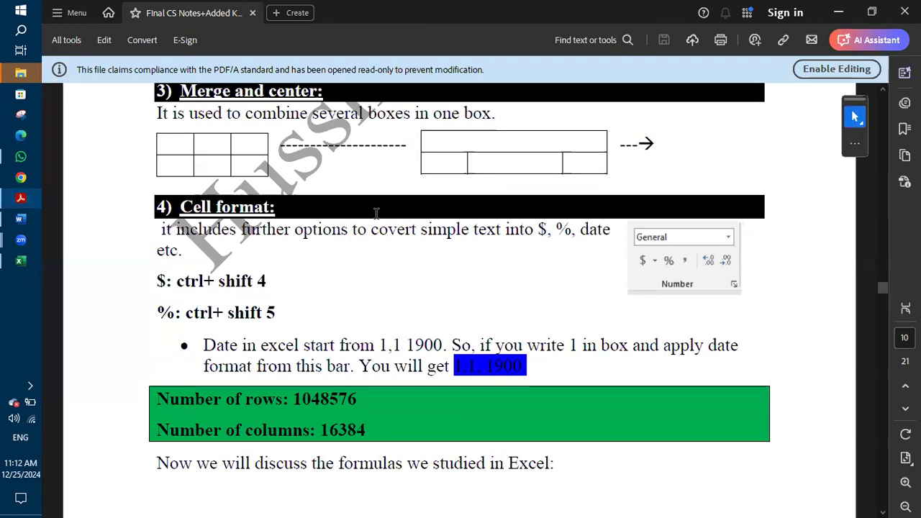
scroll(179, 373, "down", 4)
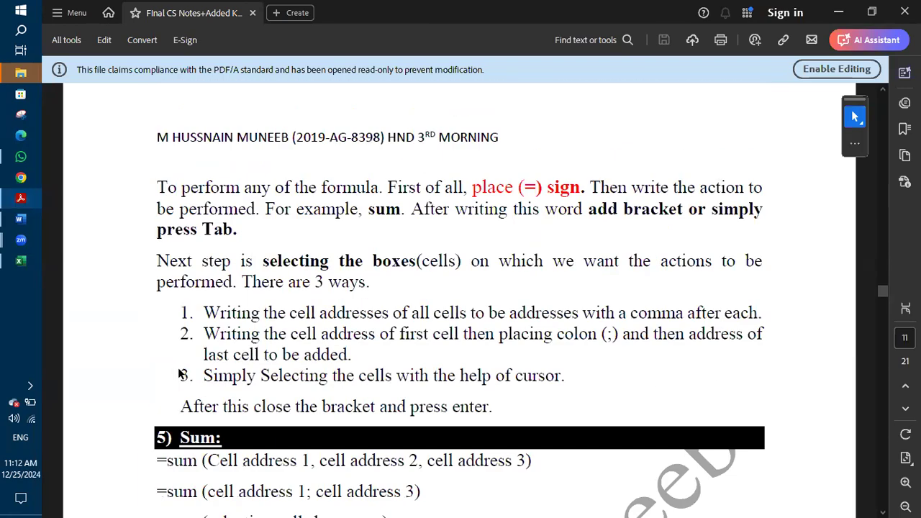
scroll(179, 373, "down", 10)
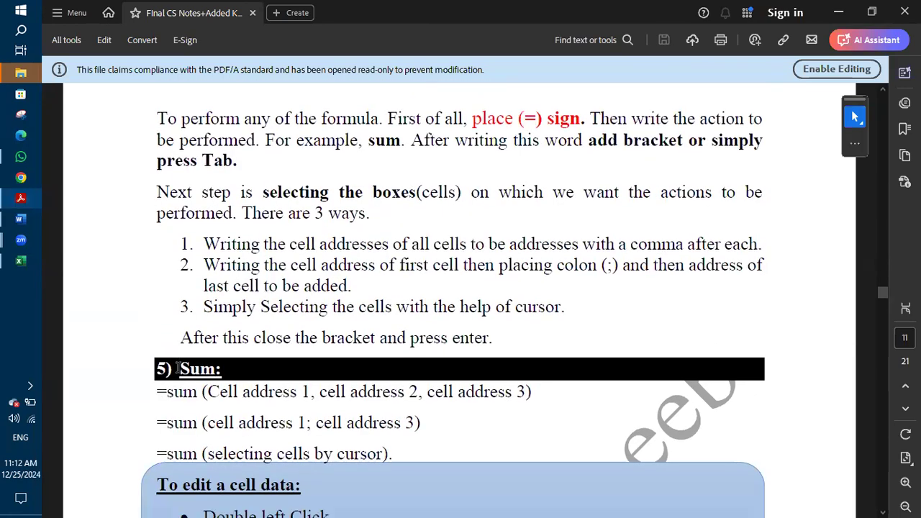
scroll(177, 368, "down", 9)
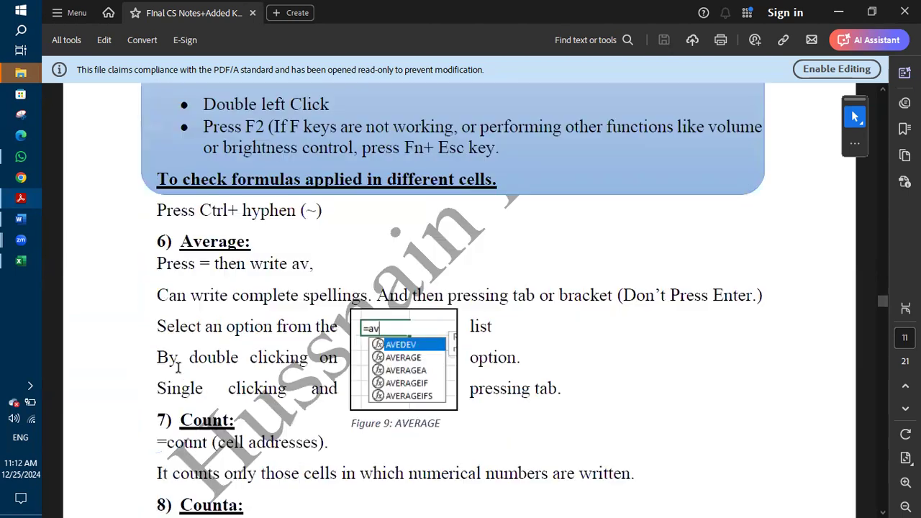
scroll(178, 368, "down", 1)
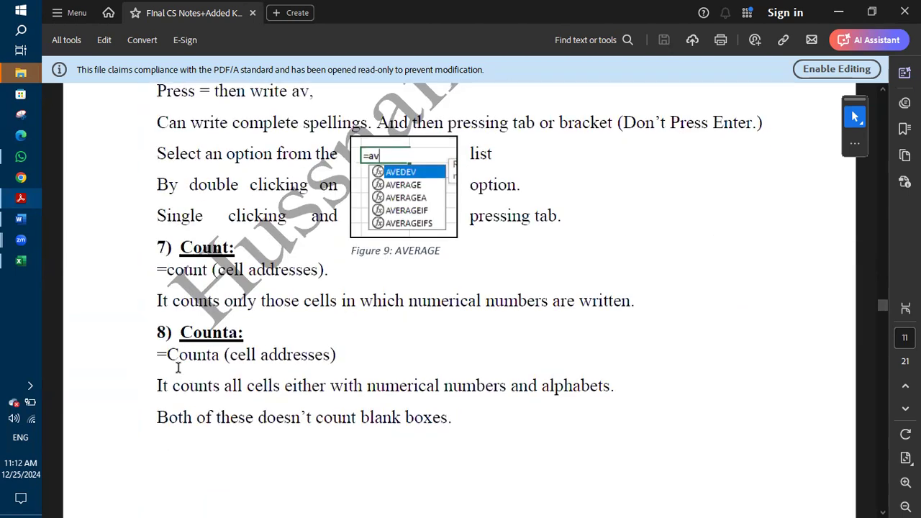
scroll(167, 268, "down", 12)
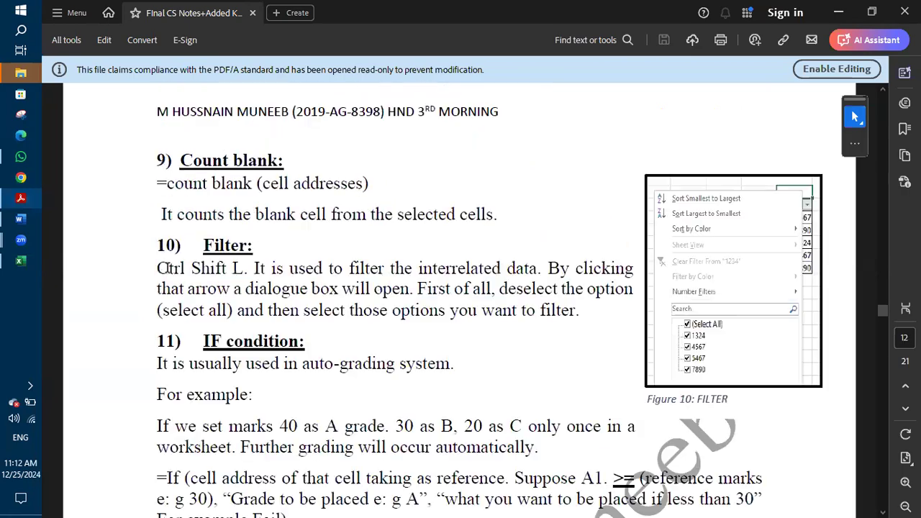
scroll(166, 268, "up", 10)
scroll(167, 268, "down", 10)
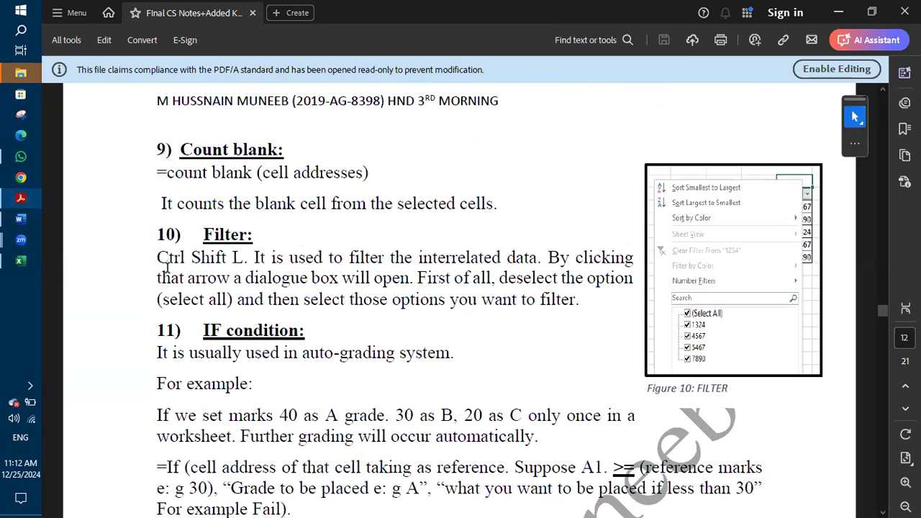
Examine the notes on IF conditions, maximum and minimum, and the VLOOKUP example.
scroll(204, 319, "down", 5)
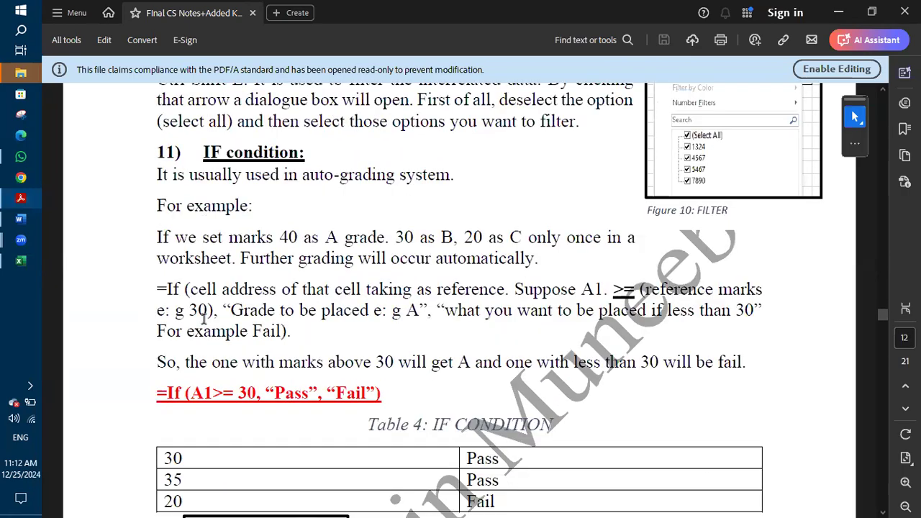
scroll(203, 319, "down", 20)
scroll(204, 318, "up", 10)
scroll(203, 318, "down", 10)
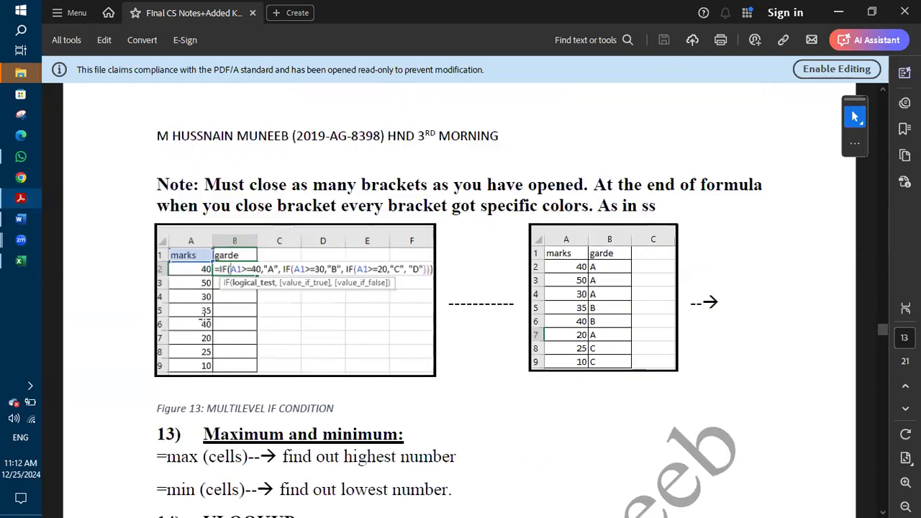
scroll(204, 318, "down", 7)
scroll(204, 319, "down", 18)
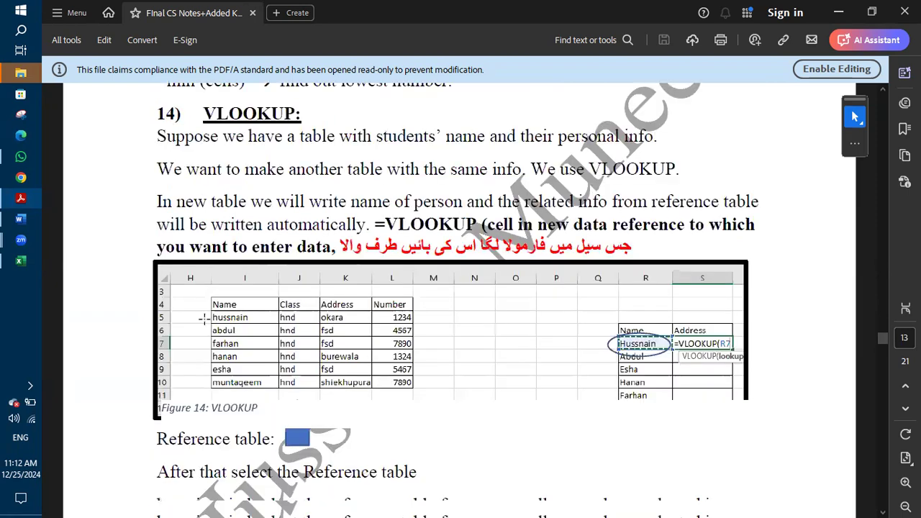
scroll(204, 318, "down", 15)
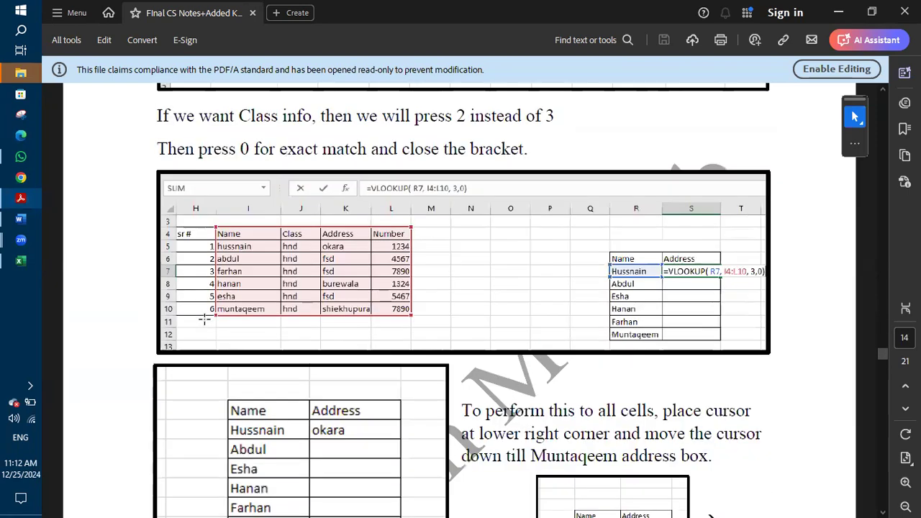
scroll(203, 319, "down", 20)
scroll(203, 320, "up", 20)
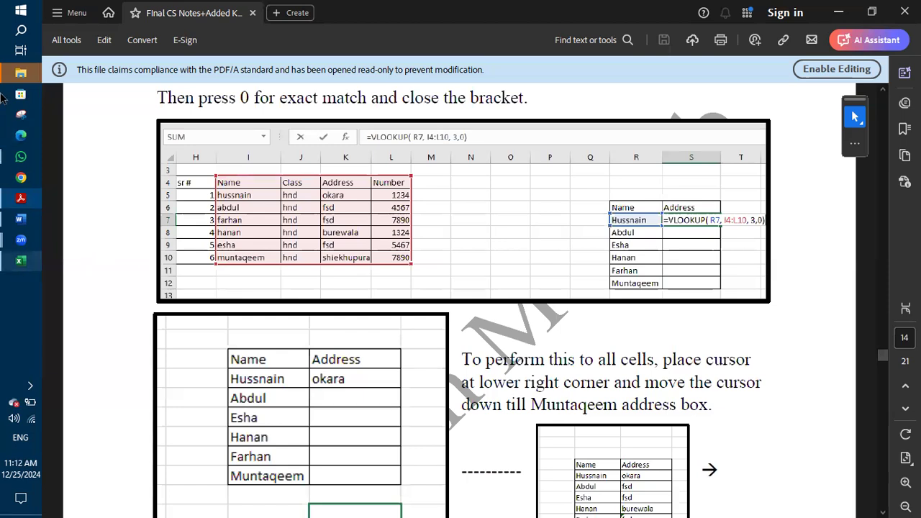
Switch to File Explorer and open the Excel workbook Nutratricks Winter-24 from the Study (D:) drive.
mouse_move(3, 70)
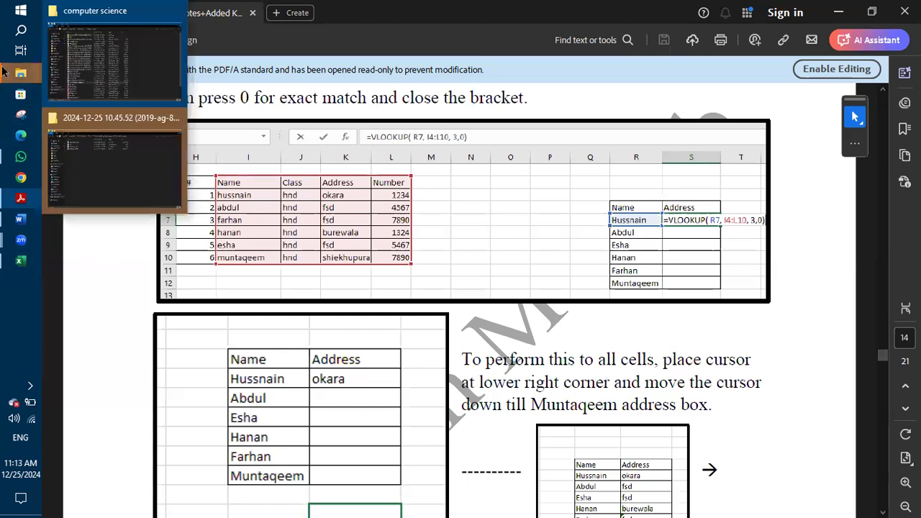
left_click(91, 82)
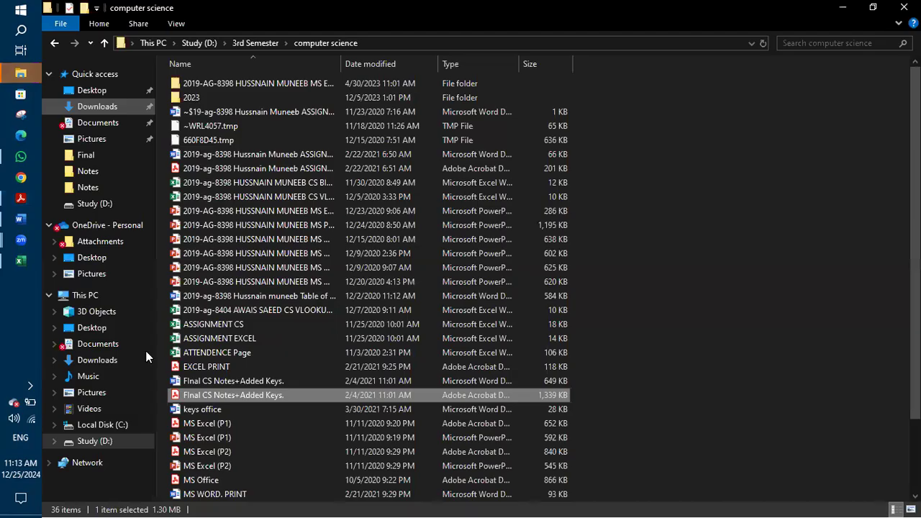
left_click(94, 441)
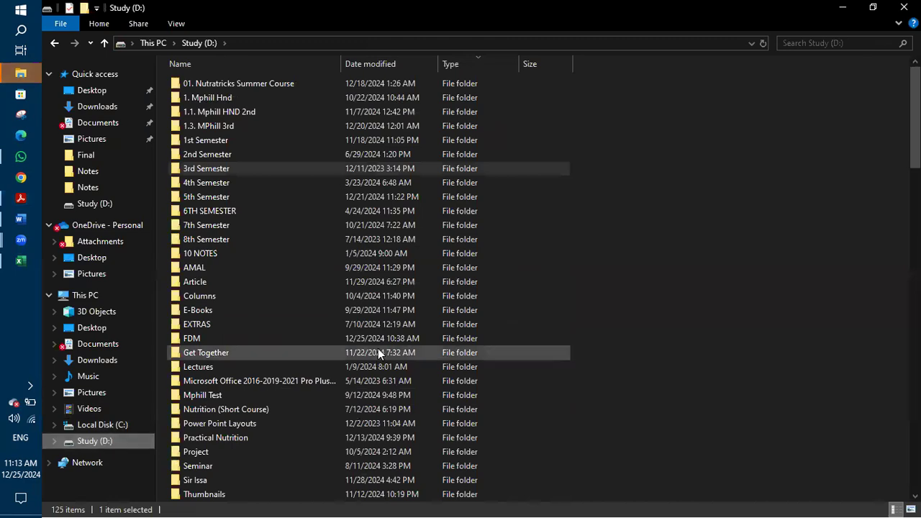
scroll(377, 348, "down", 10)
scroll(378, 348, "down", 20)
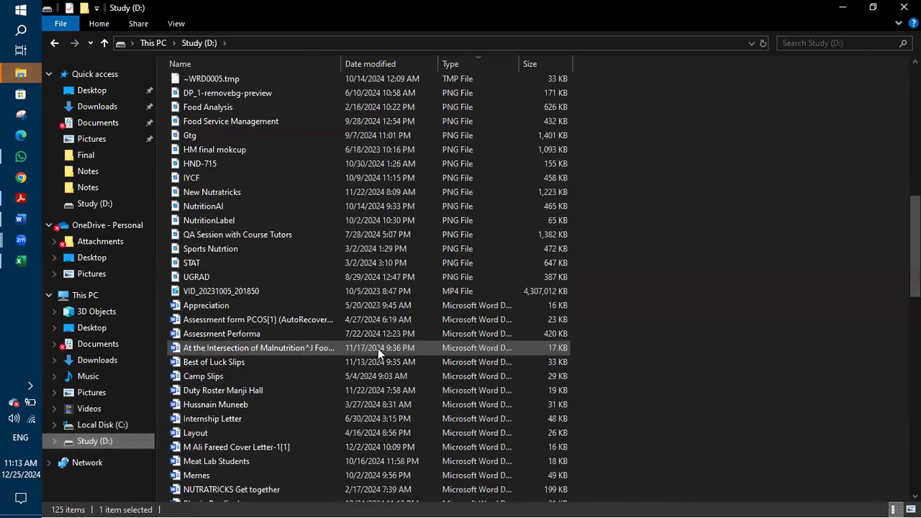
scroll(378, 348, "down", 3)
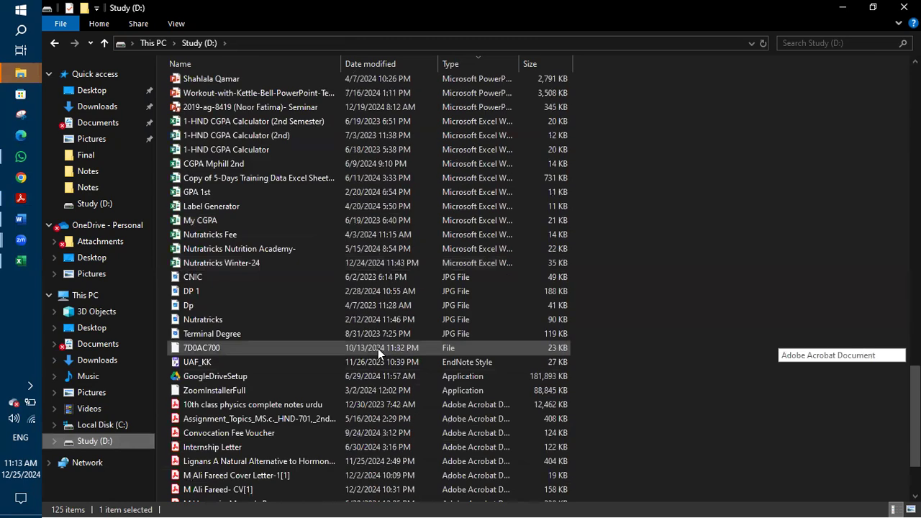
double_click(226, 263)
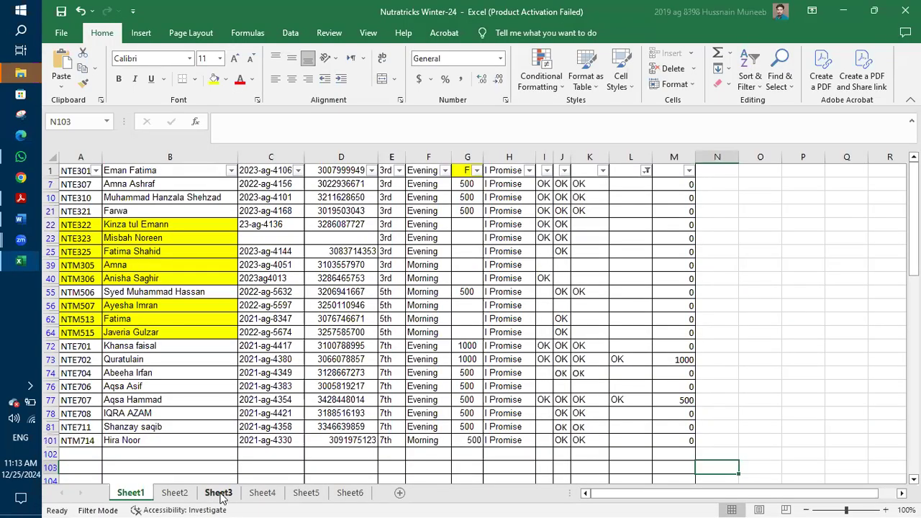
Look through Sheet4, Sheet5 and Sheet6, and return to Sheet4 to examine its table of student attendance and fines.
left_click(262, 492)
left_click(299, 495)
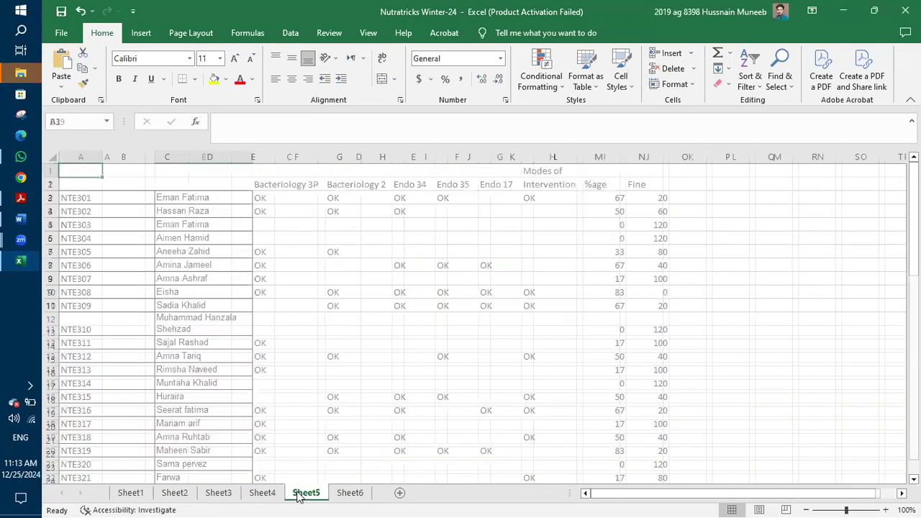
left_click(353, 496)
left_click(265, 494)
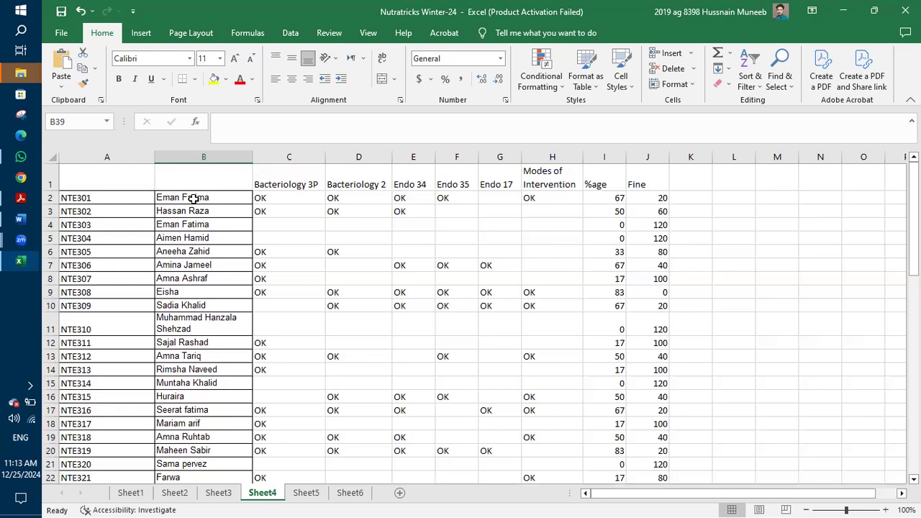
left_click_drag(99, 185, 647, 353)
left_click(425, 277)
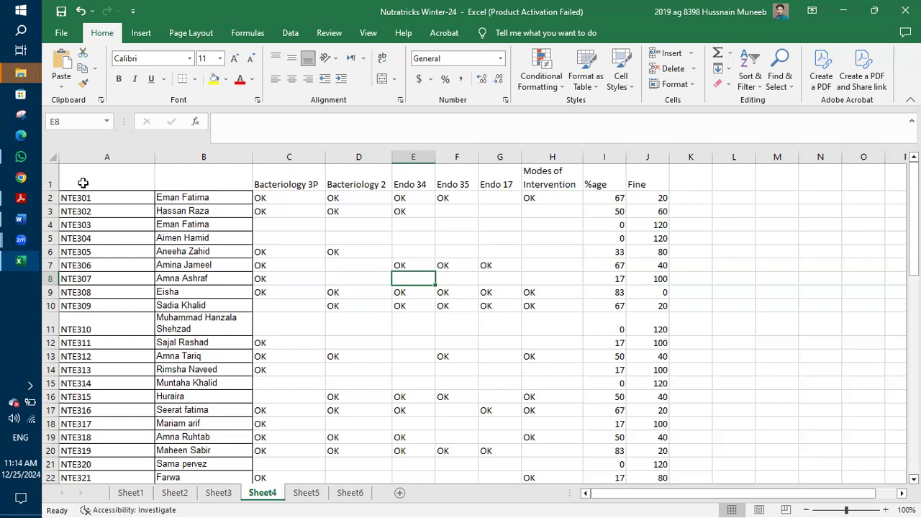
Select the student records in A2:J38 of Sheet4 and open the Sort dialog for them.
left_click_drag(74, 199, 632, 440)
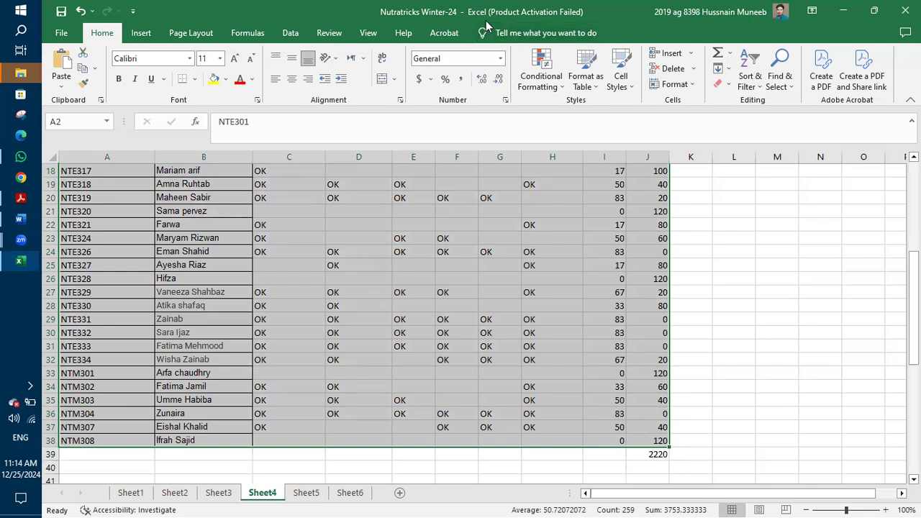
left_click(366, 33)
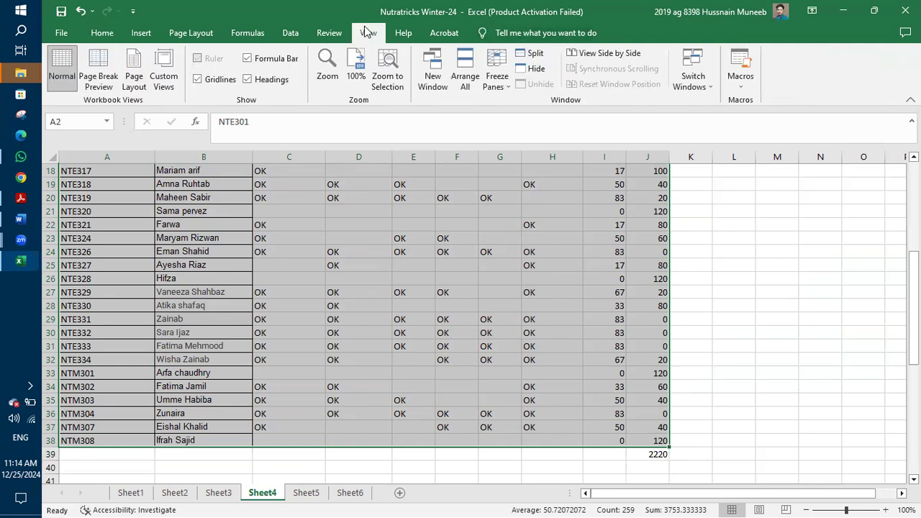
left_click(333, 36)
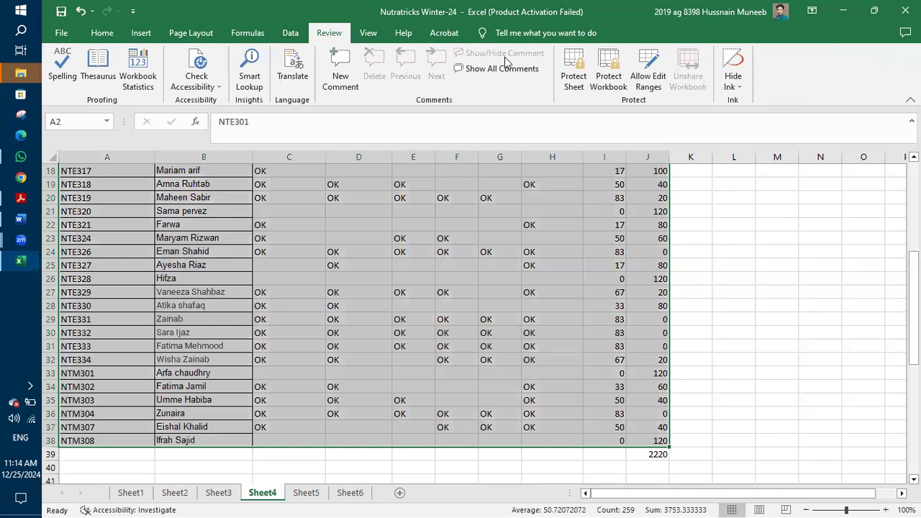
left_click(256, 35)
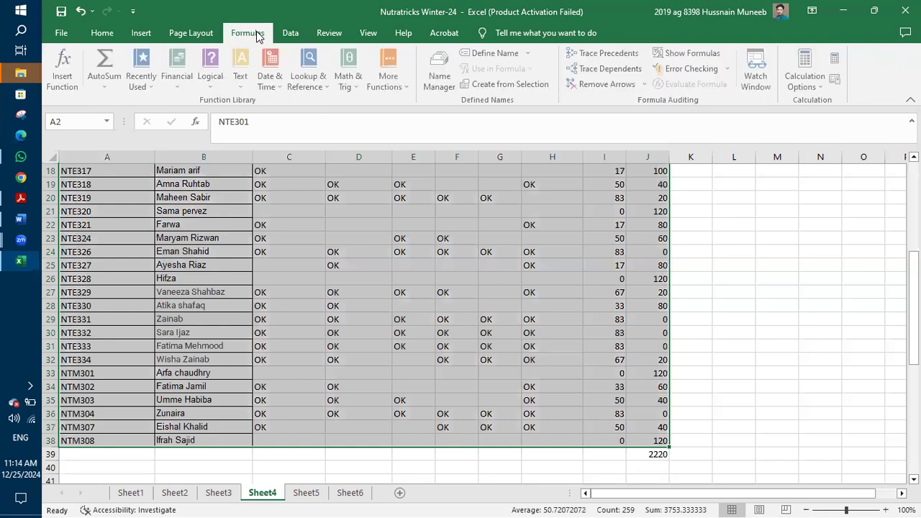
left_click(298, 35)
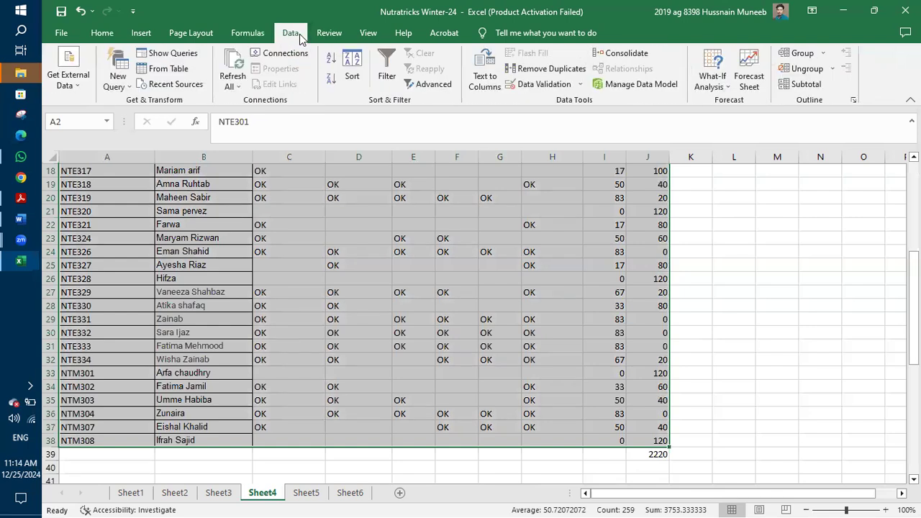
left_click(548, 31)
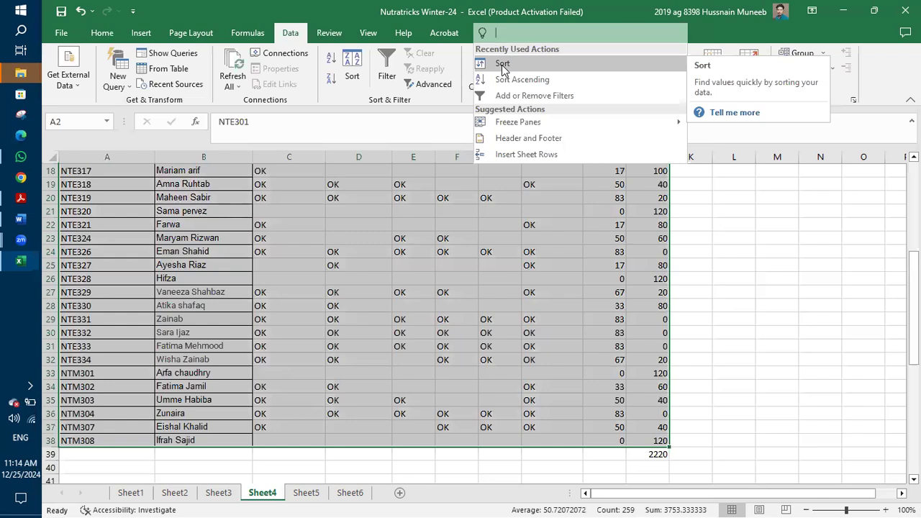
left_click(502, 64)
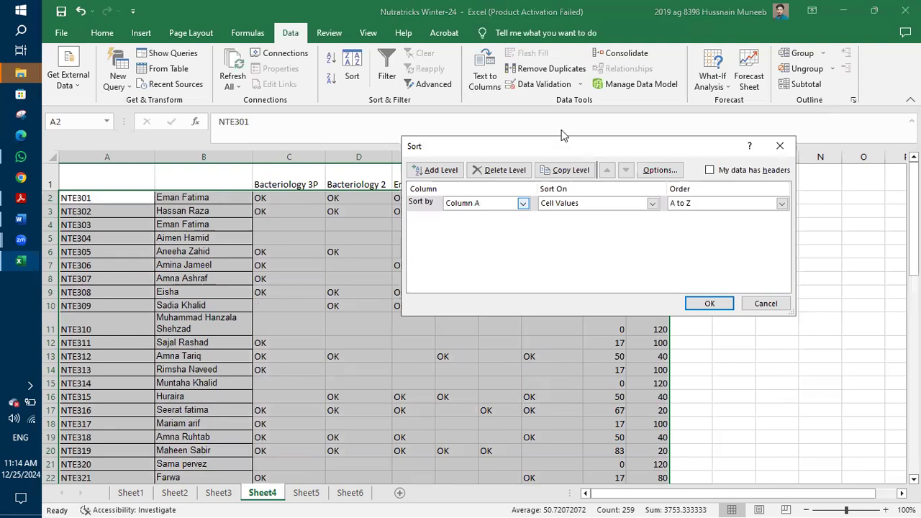
Sort the selected records by Column J on Cell Values, in the order Largest to Smallest.
left_click_drag(562, 142, 499, 6)
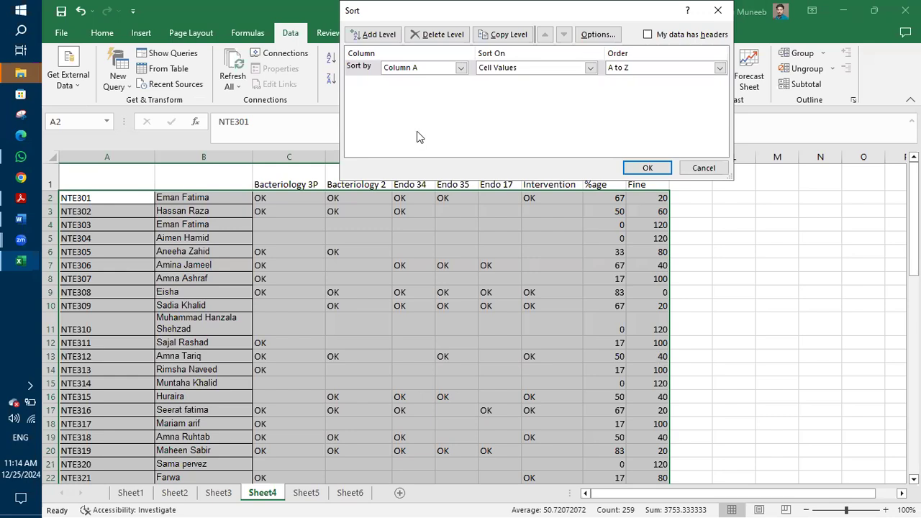
left_click(403, 435)
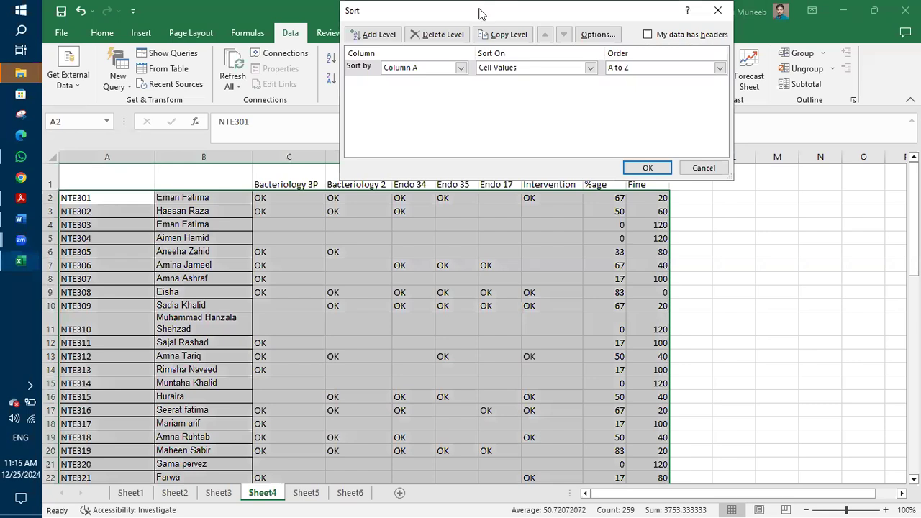
left_click_drag(481, 13, 471, 184)
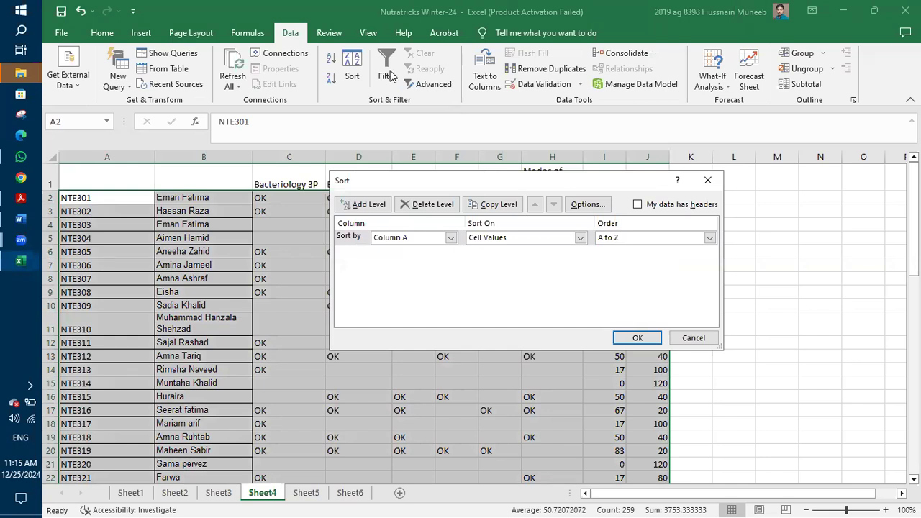
left_click_drag(381, 187, 375, 91)
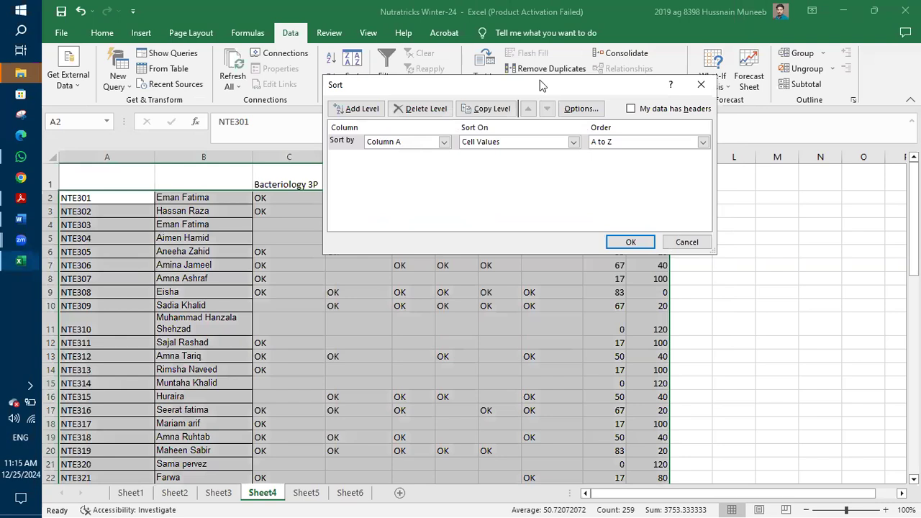
left_click_drag(540, 80, 347, 225)
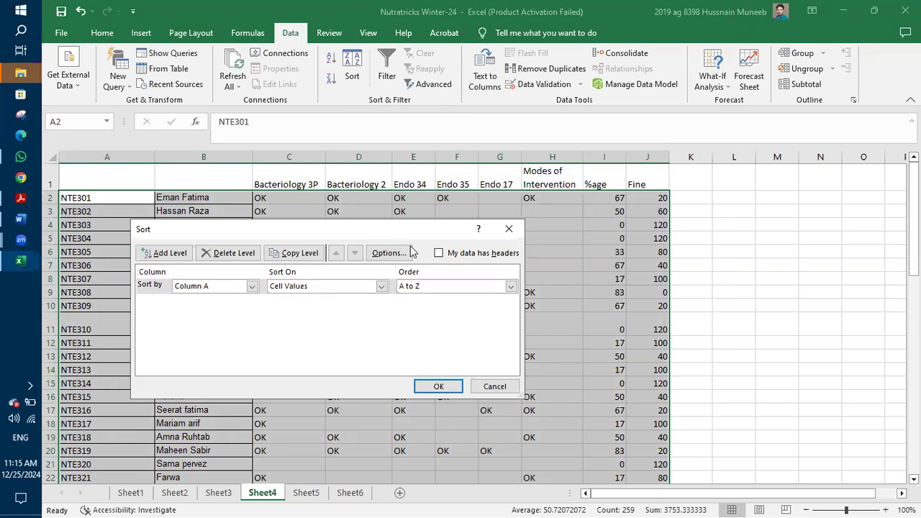
left_click(225, 286)
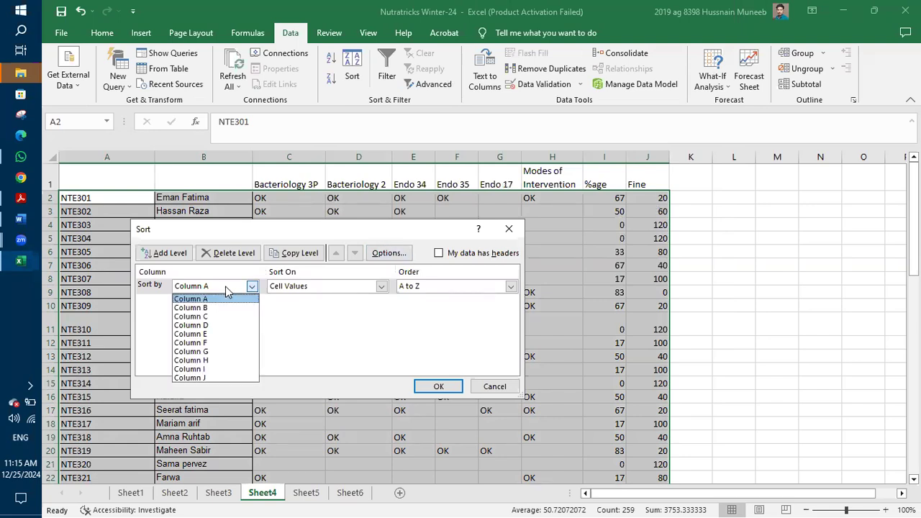
left_click(206, 376)
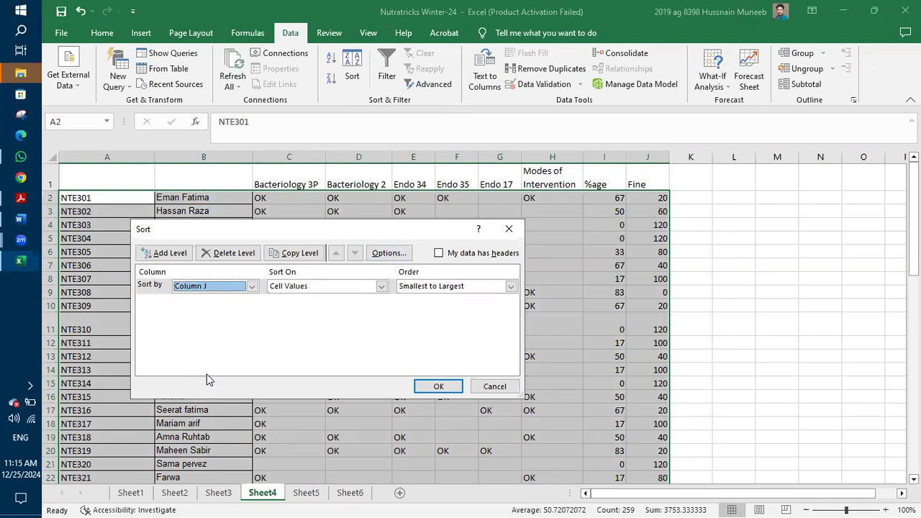
left_click(288, 286)
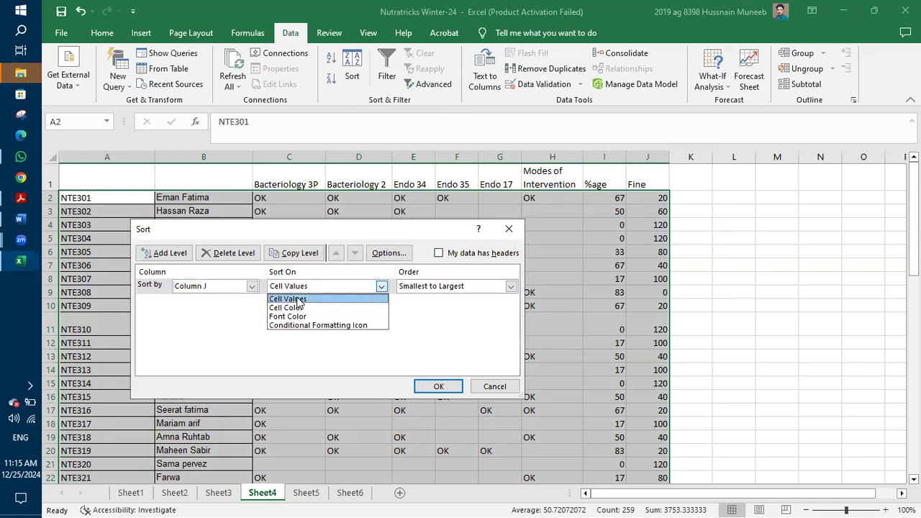
left_click(298, 299)
left_click(421, 288)
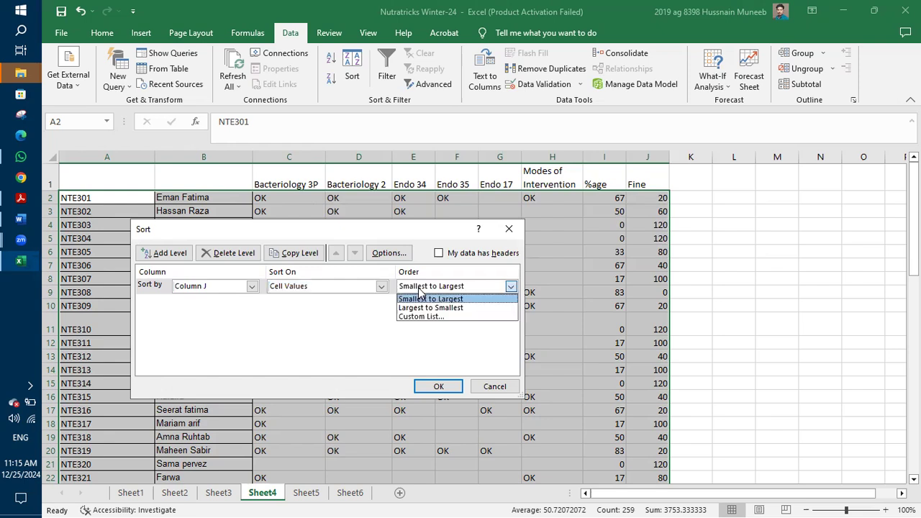
left_click(405, 308)
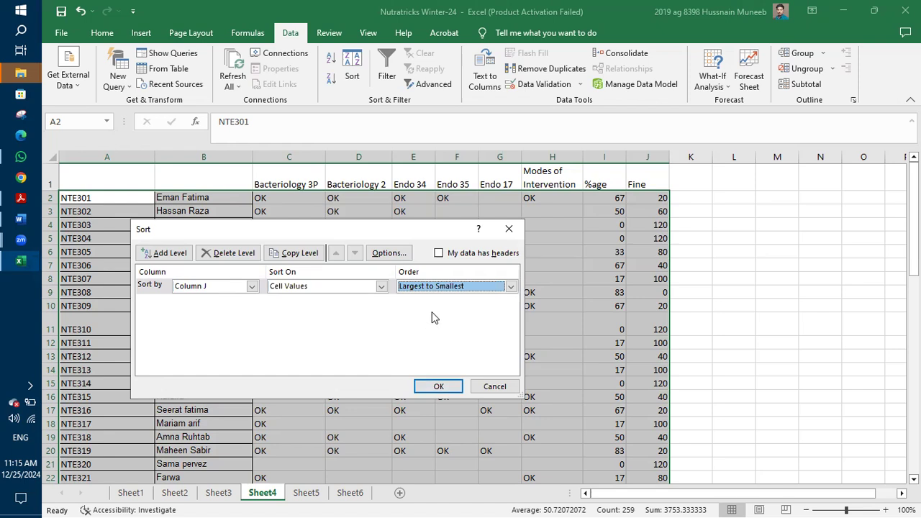
left_click(440, 385)
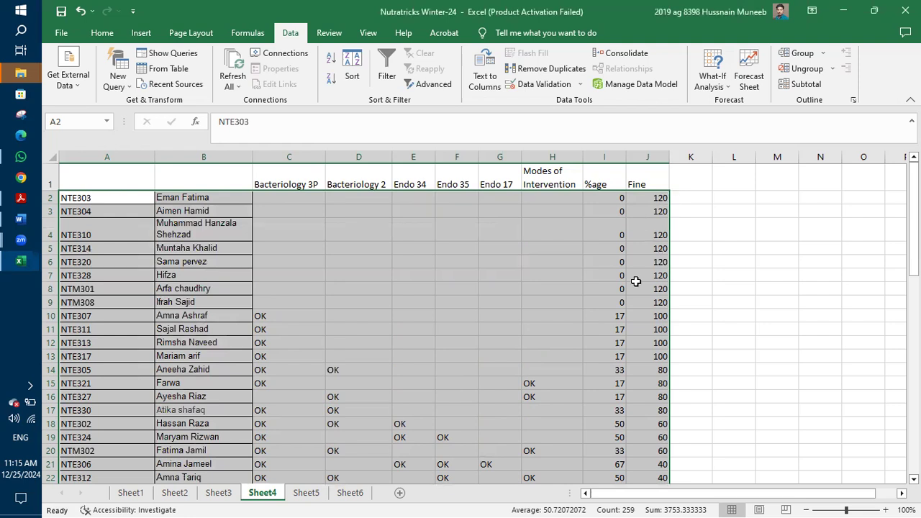
Look through the sorted attendance table down to its end and highlight the rows of students with zero fine.
scroll(634, 280, "down", 1)
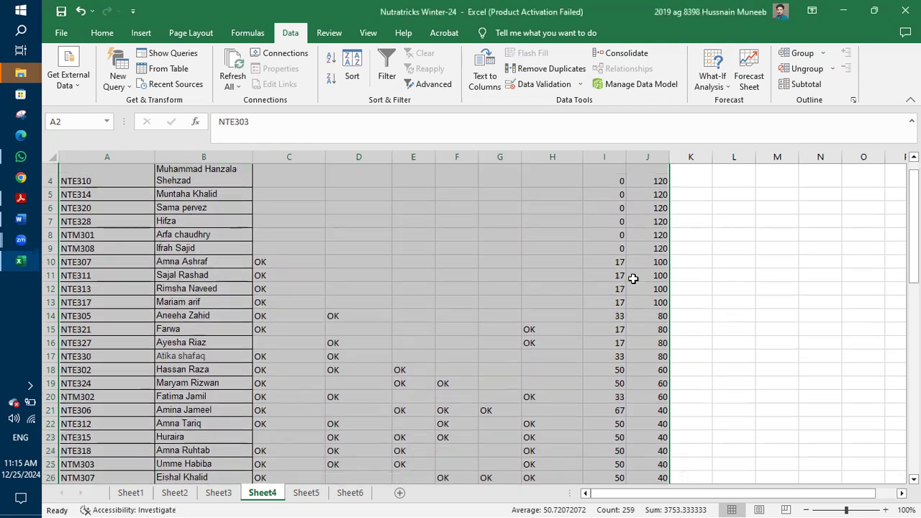
scroll(644, 295, "down", 2)
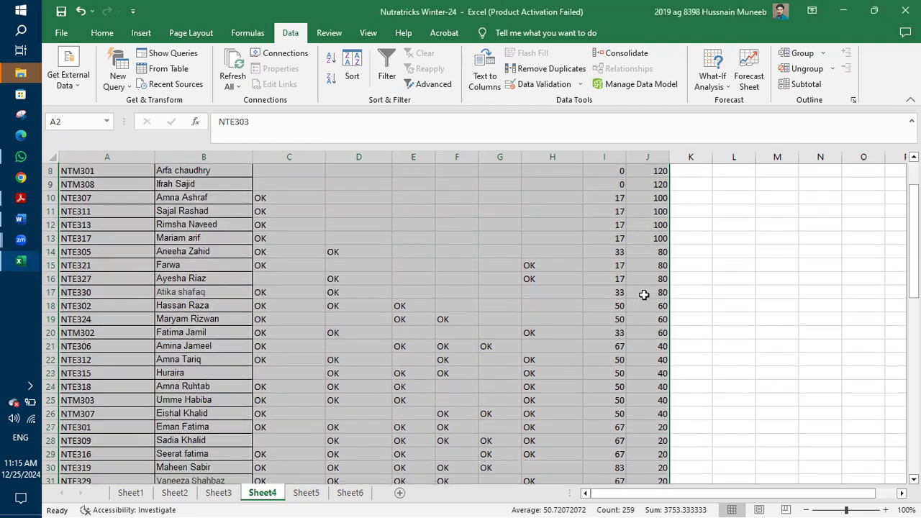
scroll(644, 294, "down", 3)
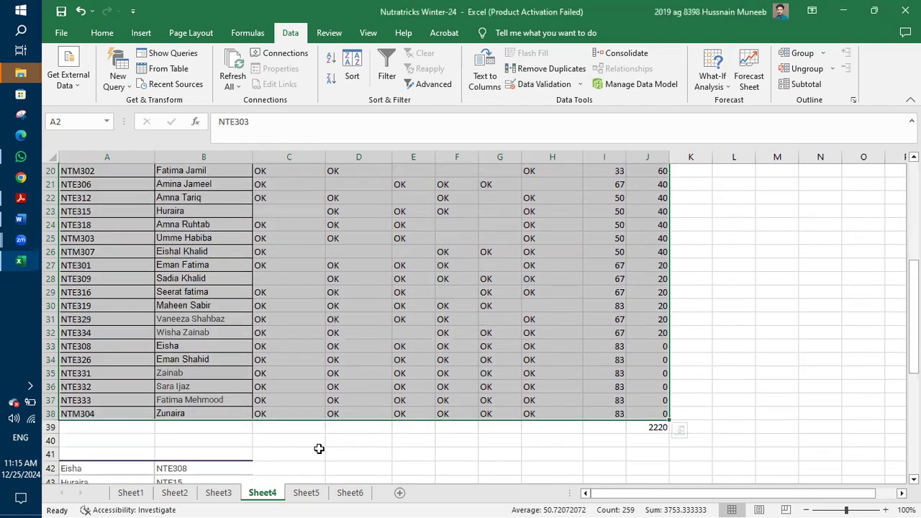
left_click_drag(645, 410, 103, 345)
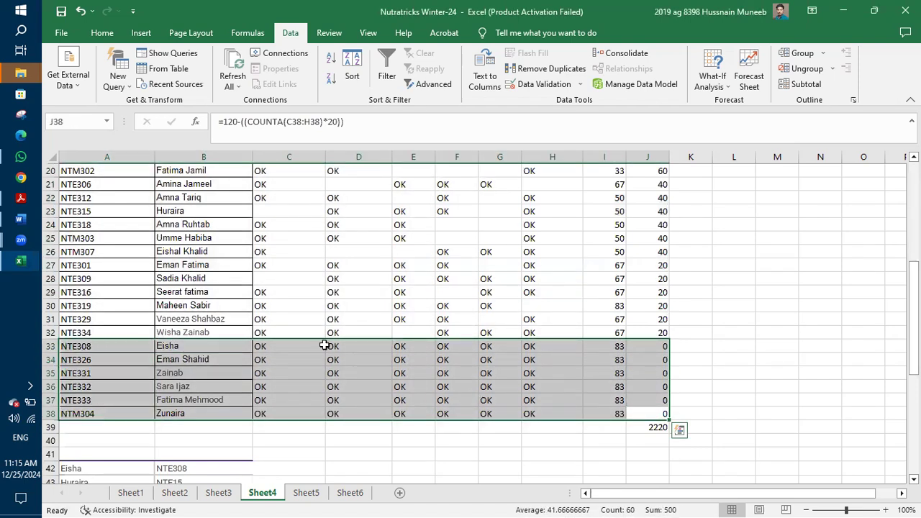
Re-sort A2:J38 with a second level added below Column J: Column A on Cell Values, A to Z.
scroll(325, 345, "up", 6)
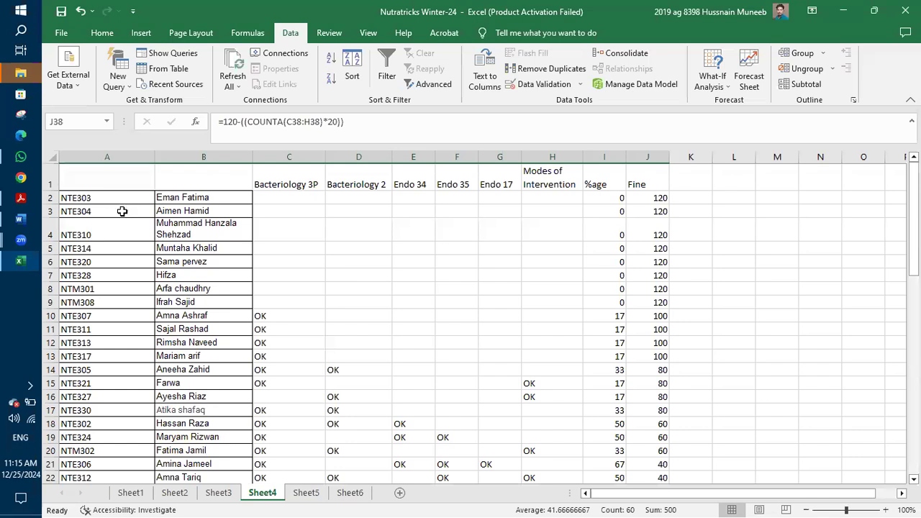
left_click_drag(103, 199, 647, 436)
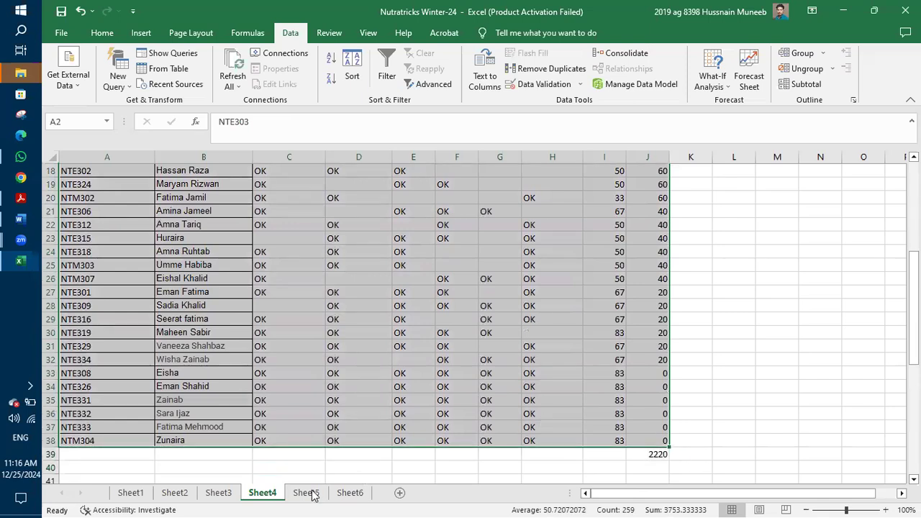
left_click(521, 33)
type("so")
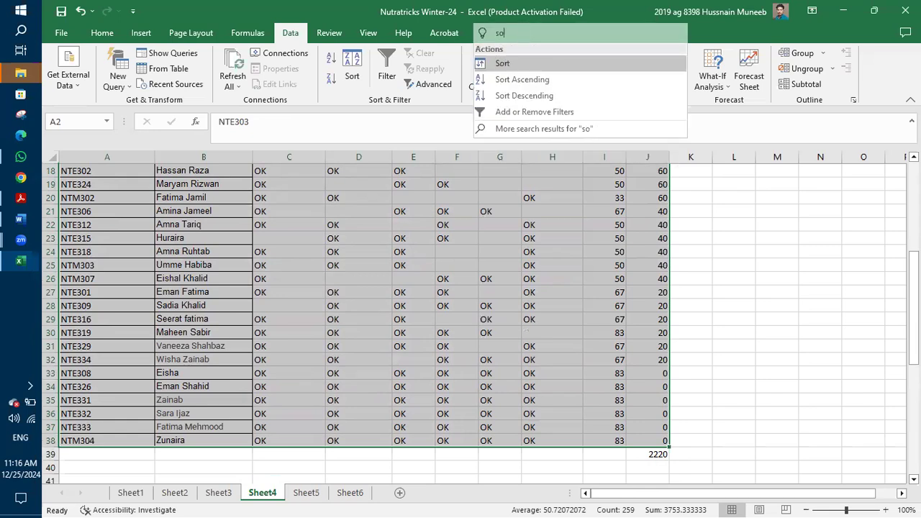
left_click(557, 63)
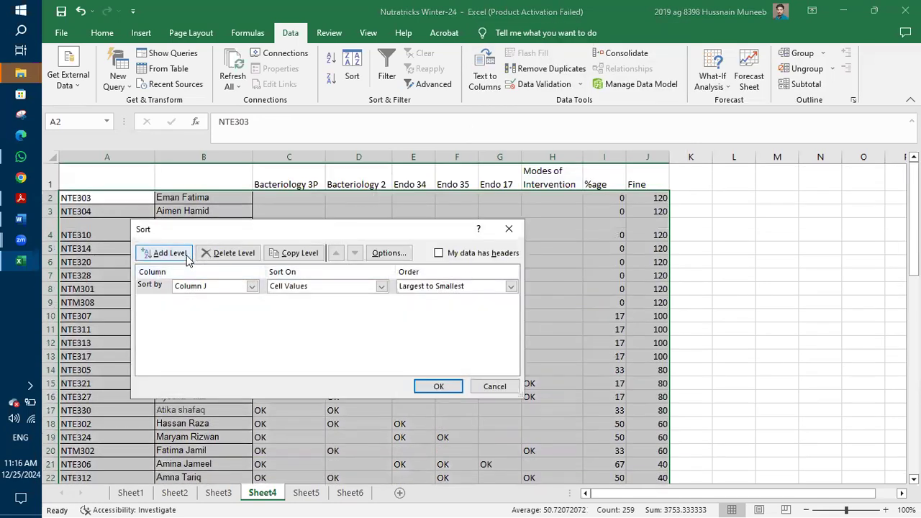
left_click(184, 256)
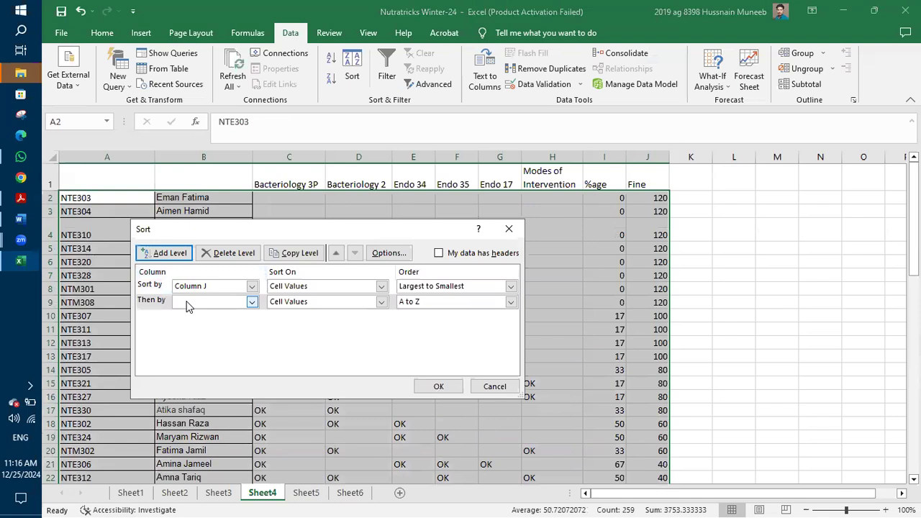
left_click(188, 303)
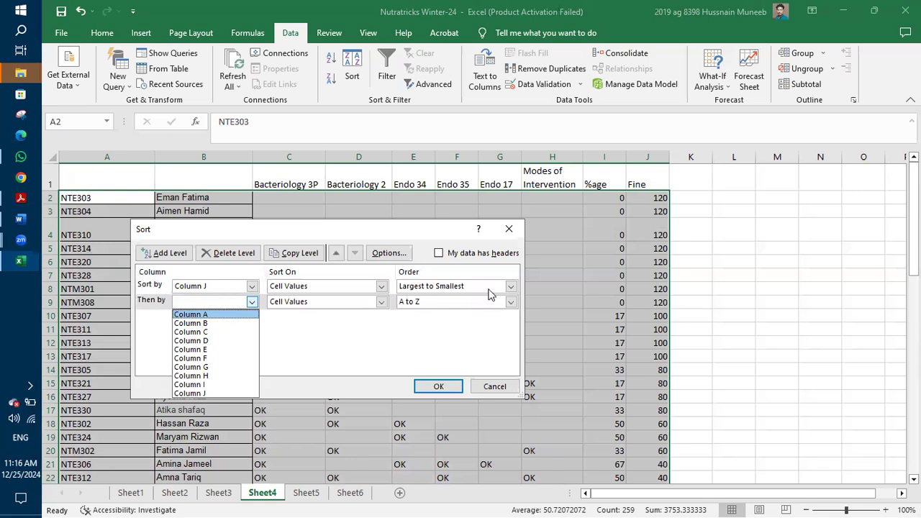
left_click(201, 316)
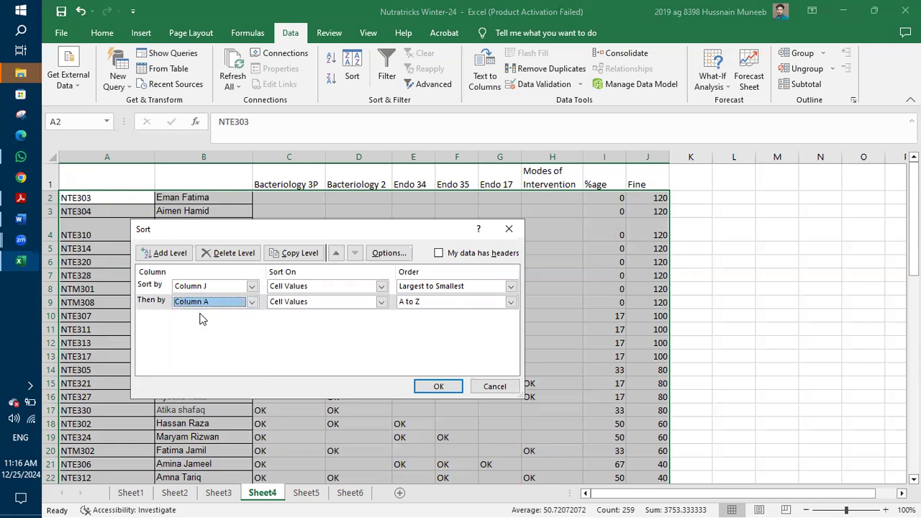
left_click(434, 387)
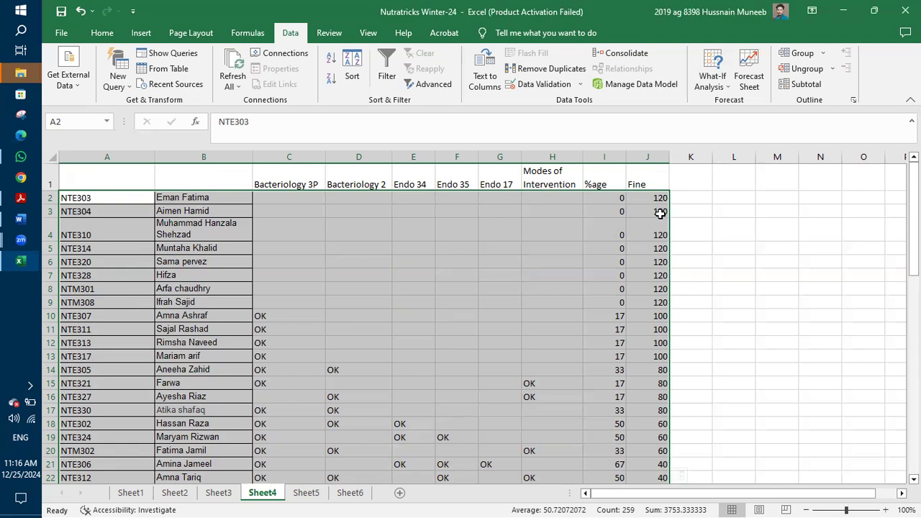
Examine the groups of equal fines in the sorted table, highlighting the 120, 80 and 100 groups to check the registration number order.
left_click(650, 303)
left_click_drag(651, 271, 652, 202)
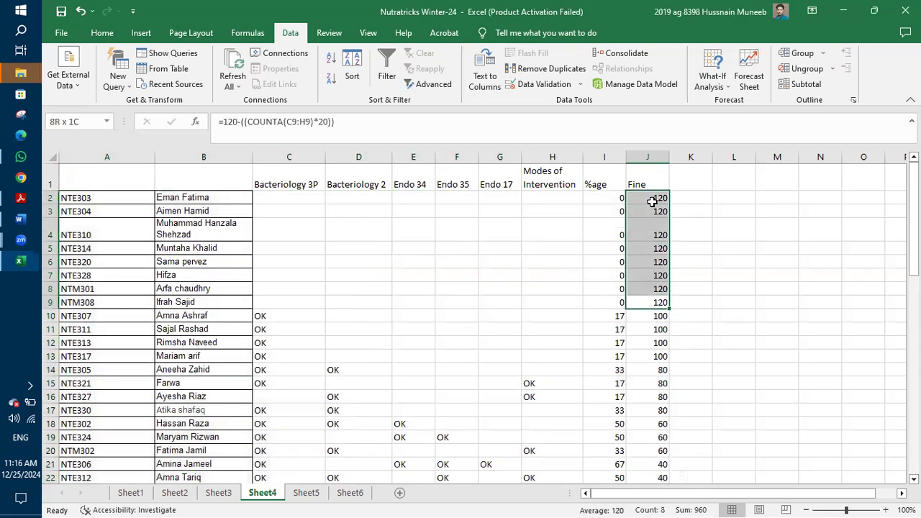
left_click_drag(653, 318, 651, 415)
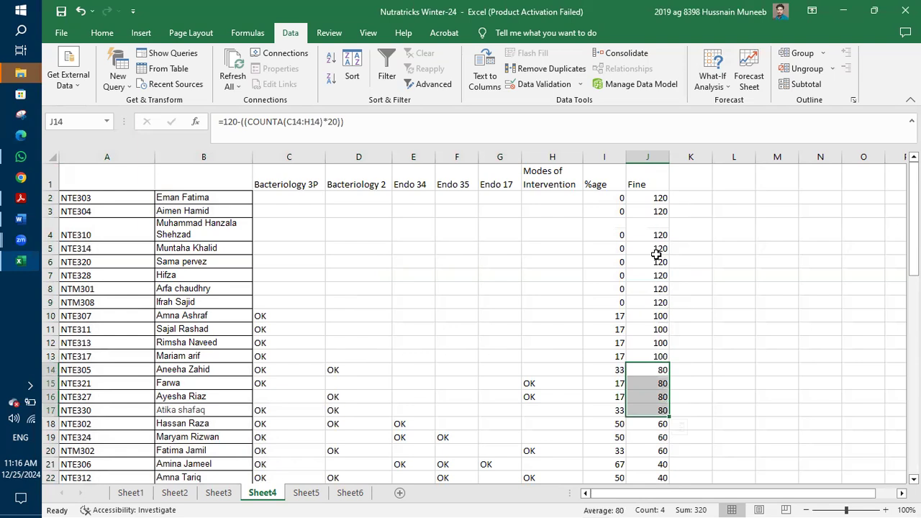
left_click_drag(655, 193, 117, 302)
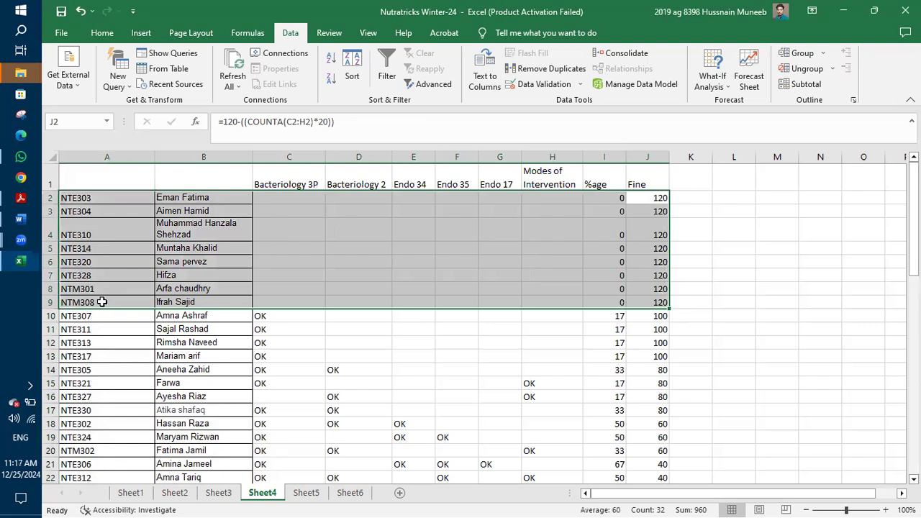
left_click(645, 320)
left_click_drag(645, 321, 58, 353)
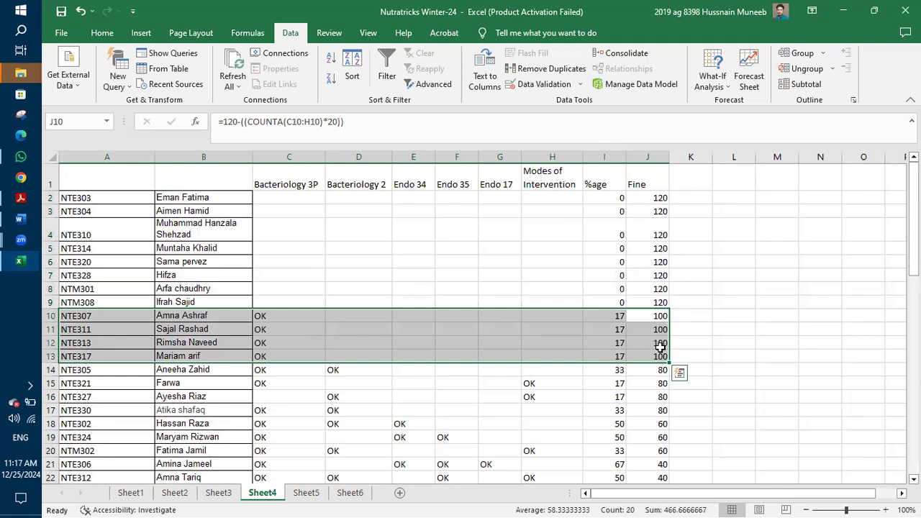
left_click(318, 259)
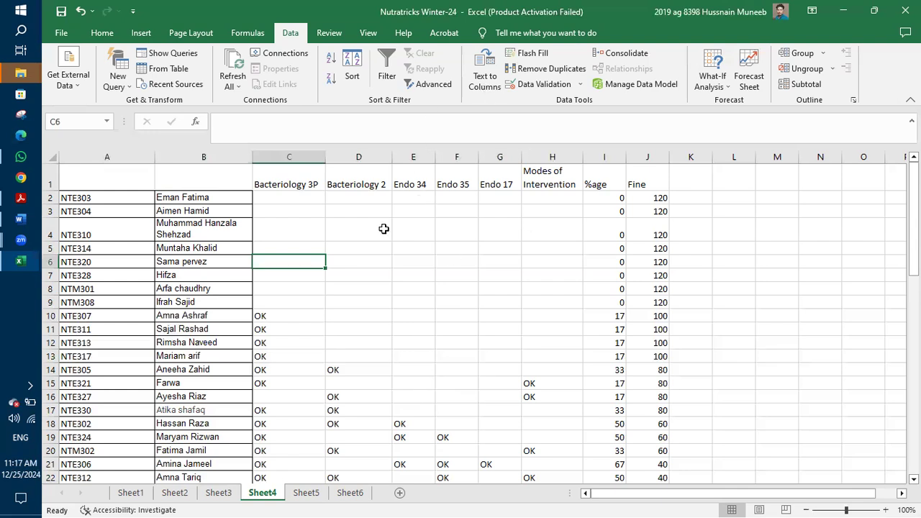
Review the two sort levels, Column J and Column A, in the Sort dialog and close it without sorting again.
left_click(355, 75)
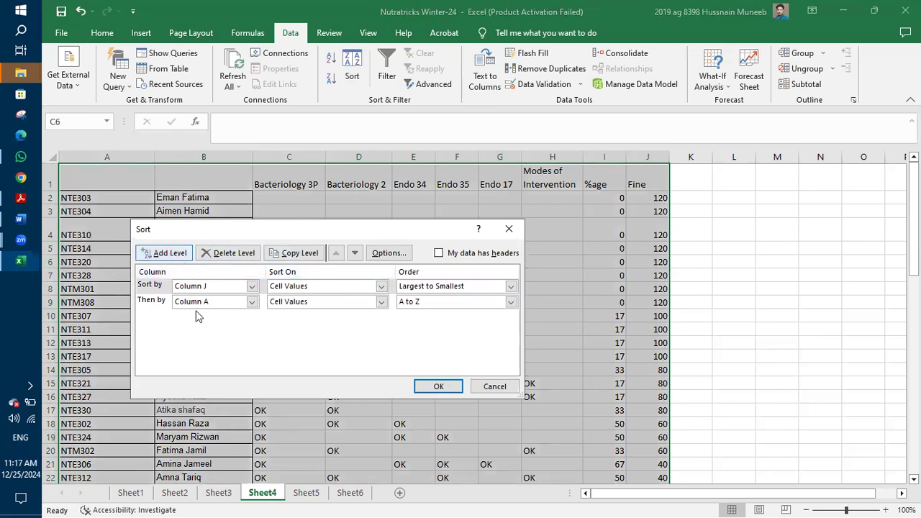
left_click(509, 228)
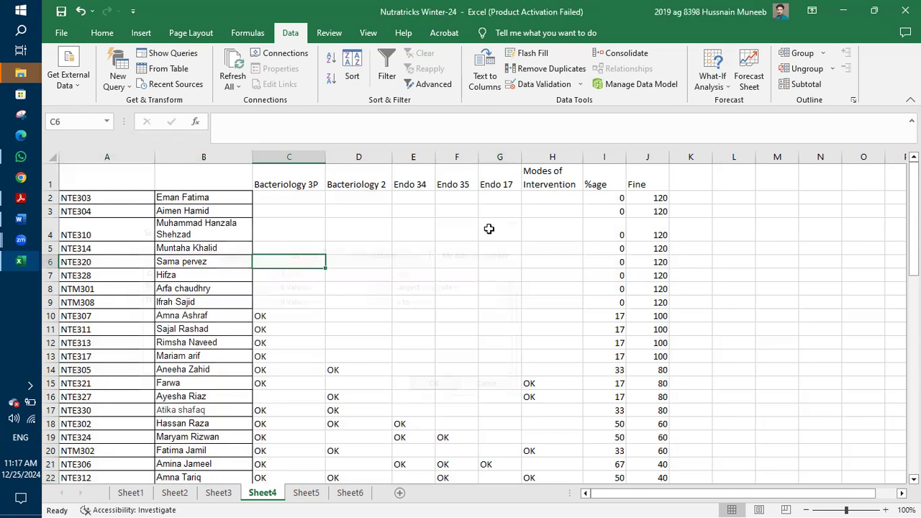
left_click(497, 227)
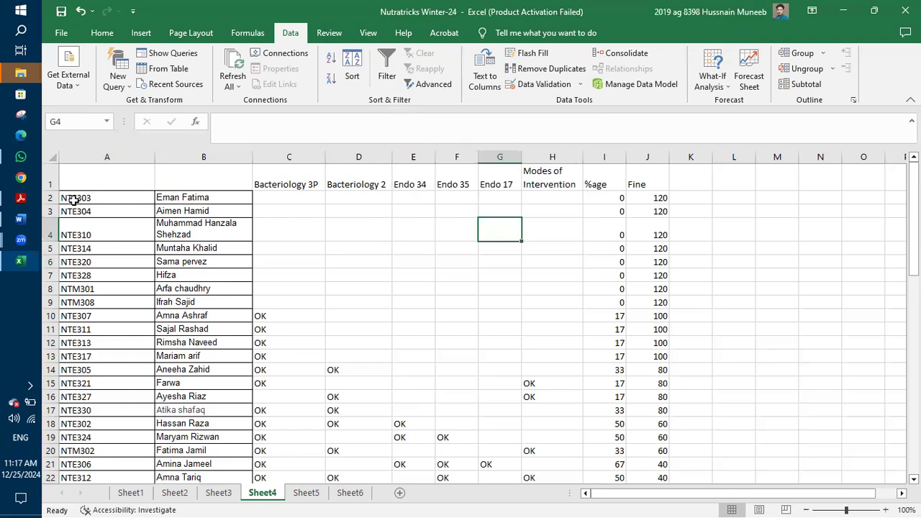
Select the attendance records A2:J38 and turn on Filter for them.
left_click_drag(72, 201, 662, 251)
left_click_drag(662, 366, 654, 441)
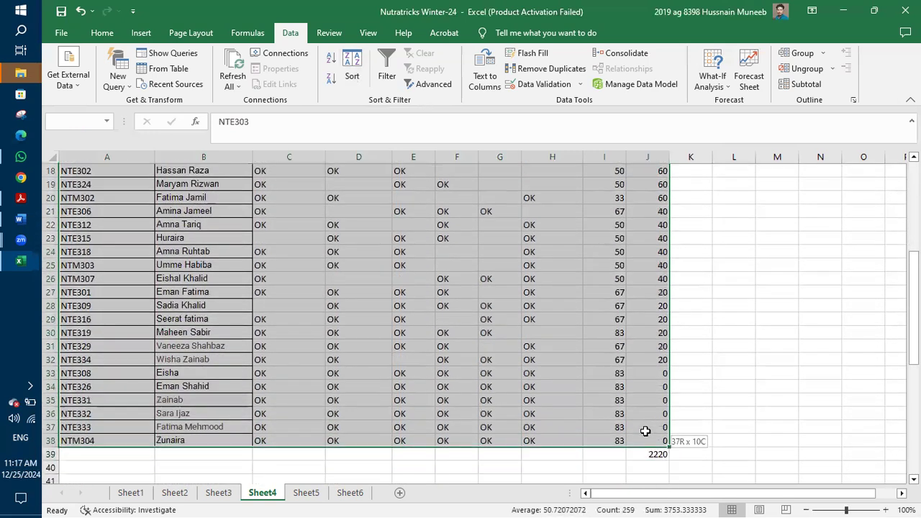
left_click(386, 68)
scroll(415, 190, "up", 6)
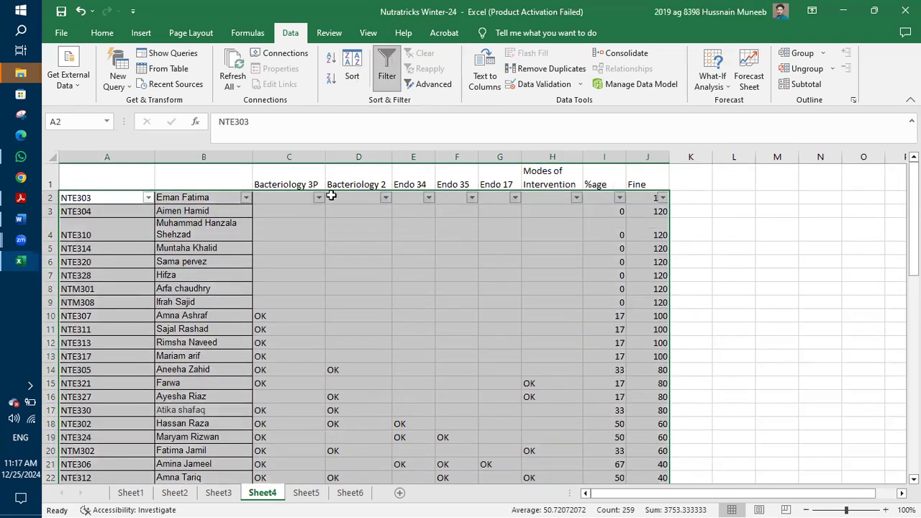
left_click(331, 197)
scroll(403, 436, "down", 1)
scroll(403, 434, "up", 2)
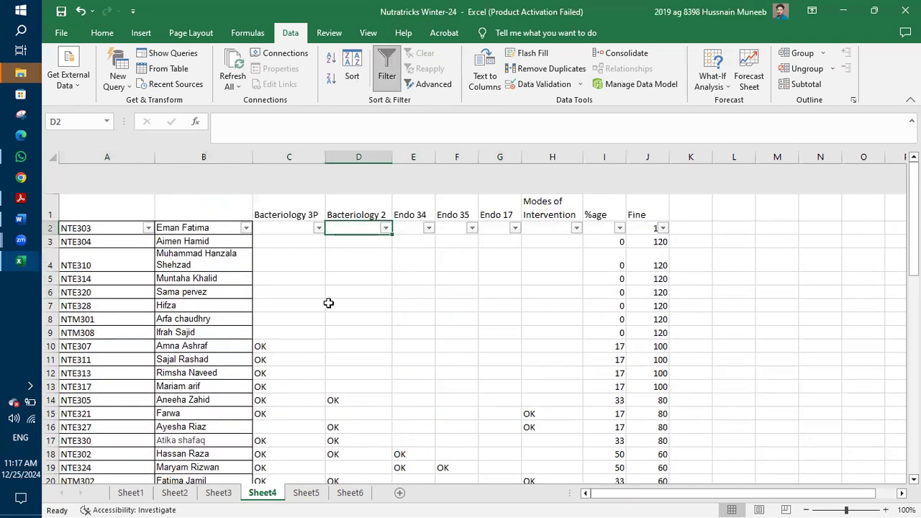
Filter the Bacteriology 3P column to show only the (Blanks) entries.
left_click(293, 183)
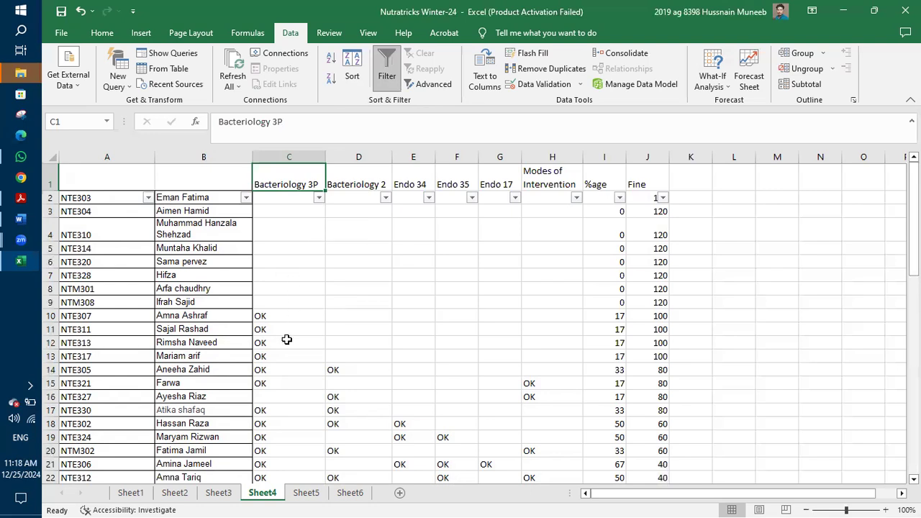
left_click(319, 198)
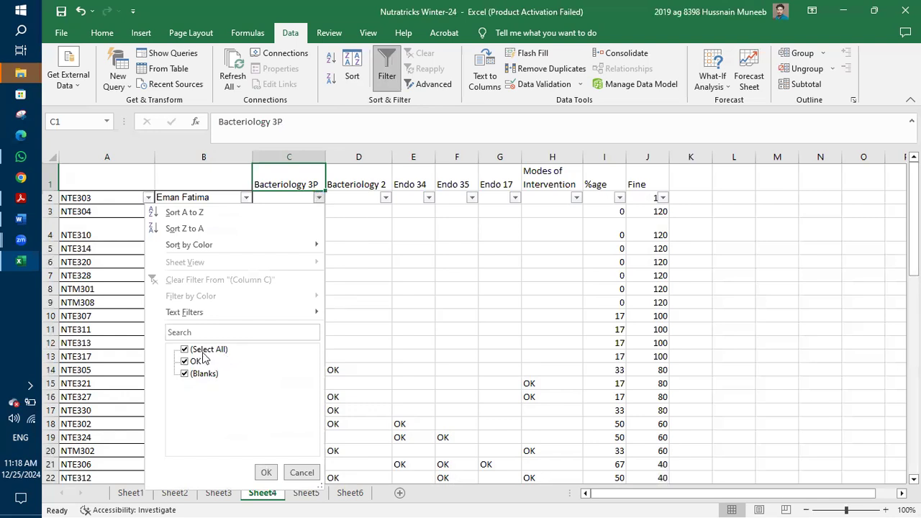
left_click(185, 373)
left_click(200, 350)
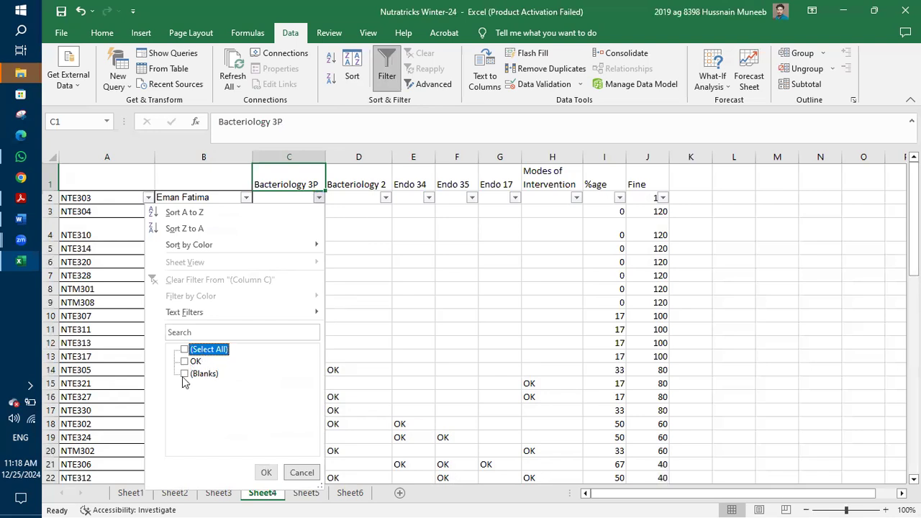
left_click(184, 373)
left_click(263, 473)
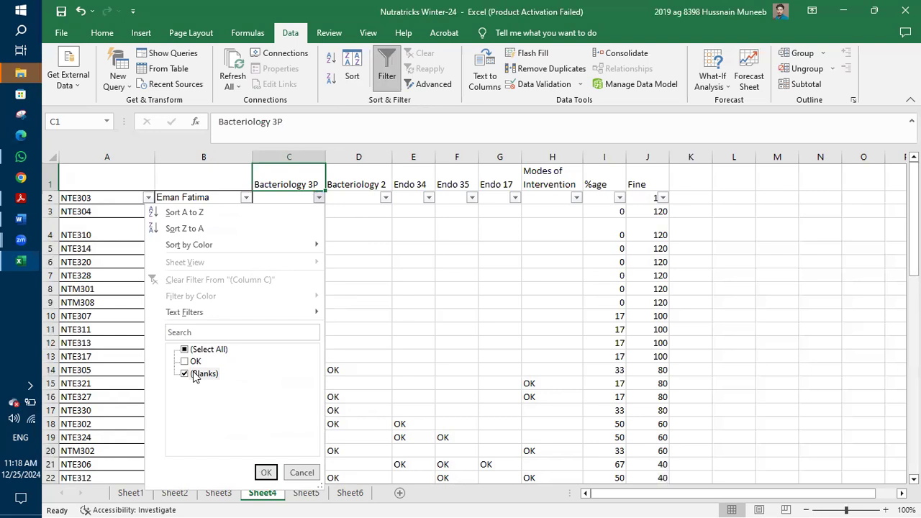
left_click(265, 473)
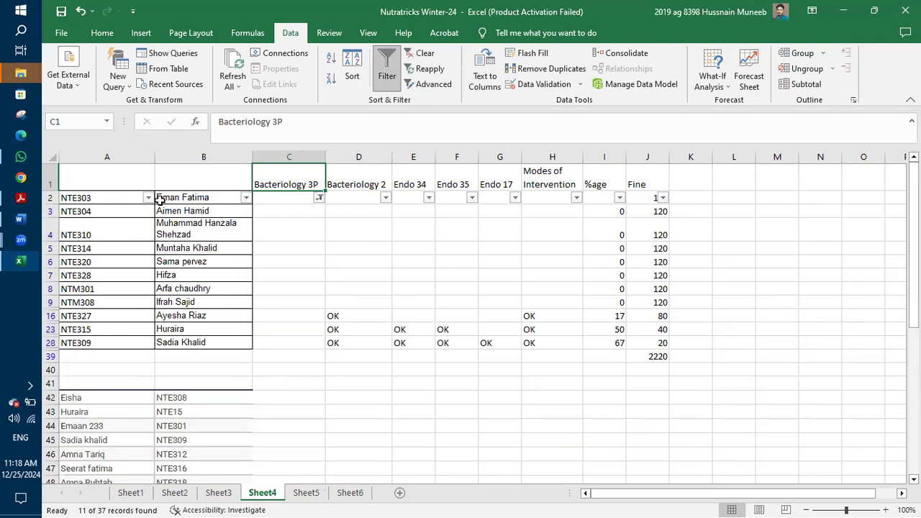
Highlight the names of the filtered students in column B to review who was absent from Bacteriology 3P.
left_click_drag(187, 199, 202, 349)
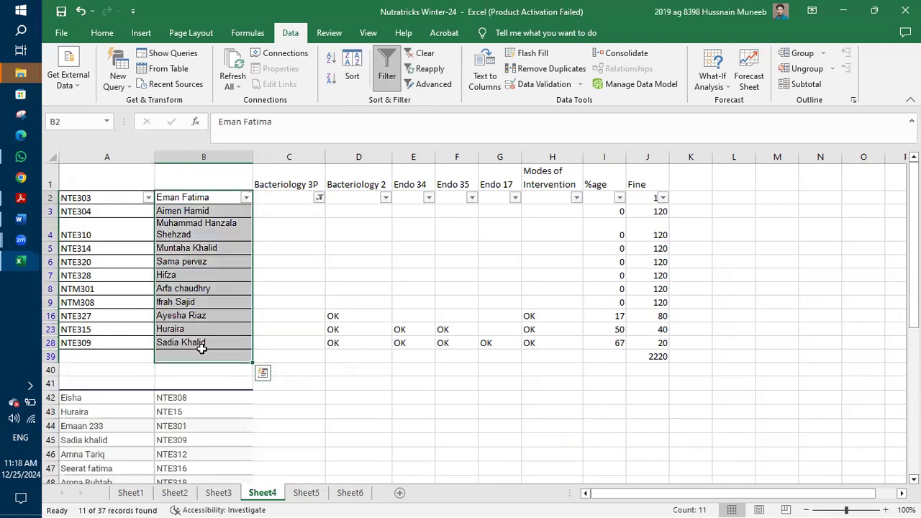
left_click(196, 343)
left_click_drag(190, 265, 186, 195)
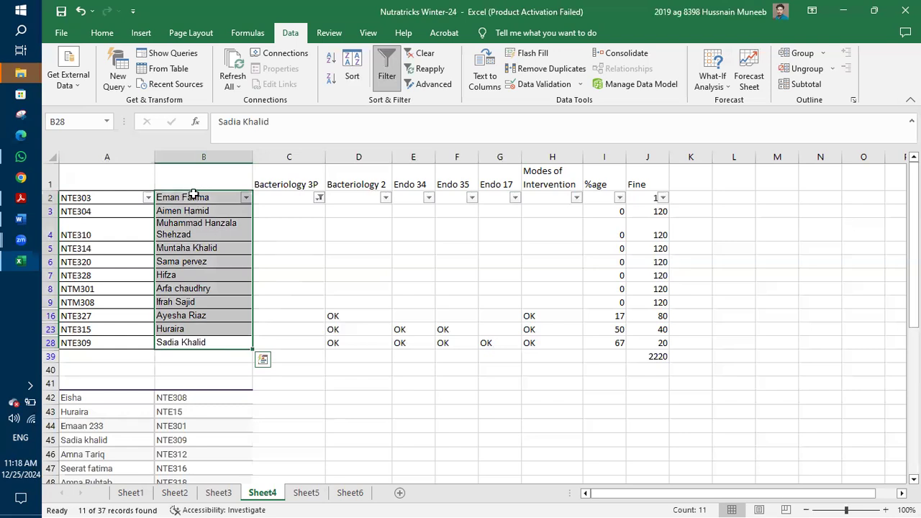
Restore all records by setting the Bacteriology 3P filter back to (Select All).
left_click(320, 200)
left_click(206, 351)
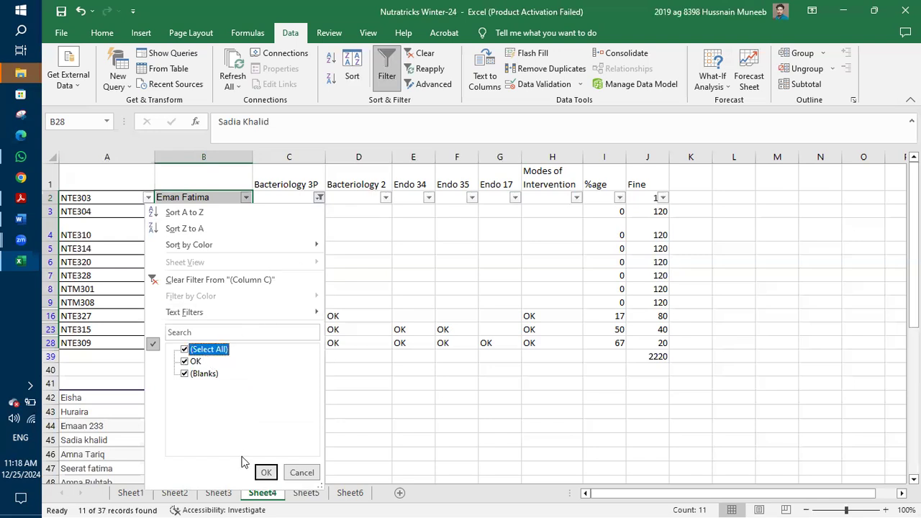
left_click(260, 473)
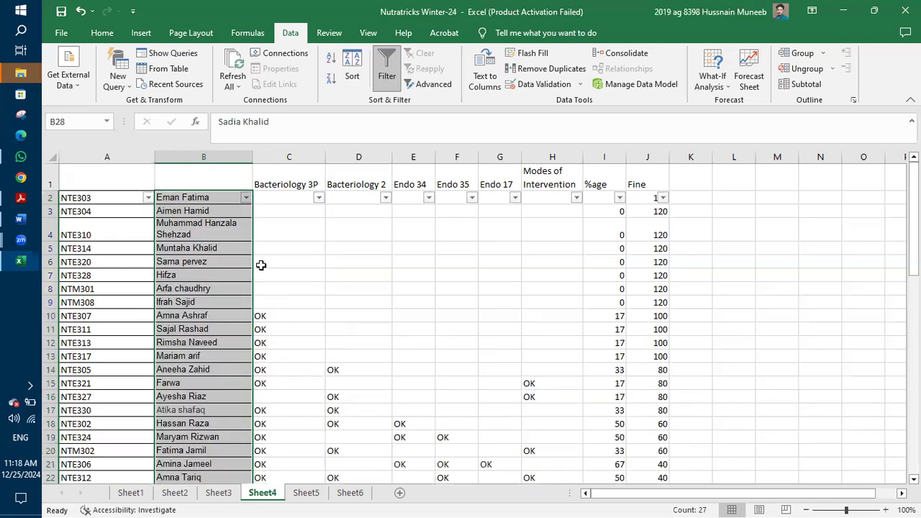
Enter "ok" in cells C4 and C5 of the Bacteriology 3P column.
scroll(261, 265, "down", 6)
scroll(261, 265, "up", 6)
left_click(271, 221)
type("0o")
key("Return")
left_click(271, 221)
type("ok")
key("Return")
type("ok")
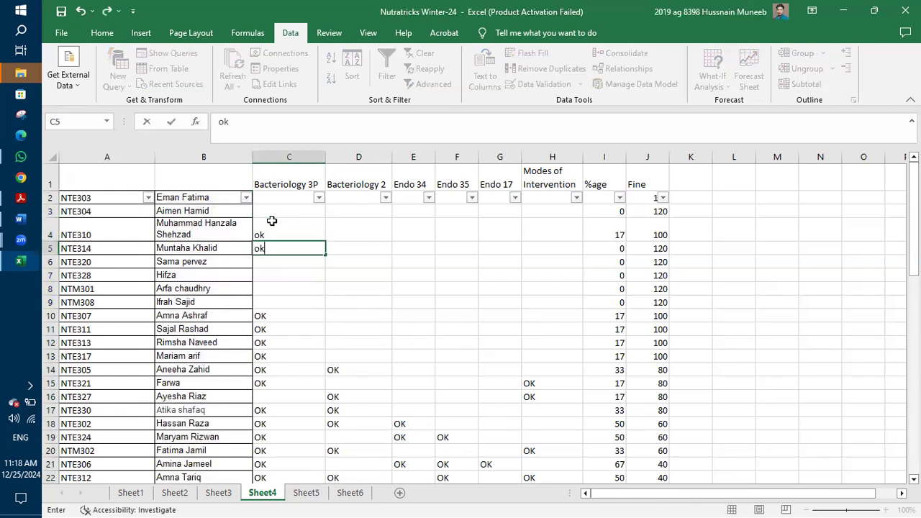
key("Return")
key("Return")
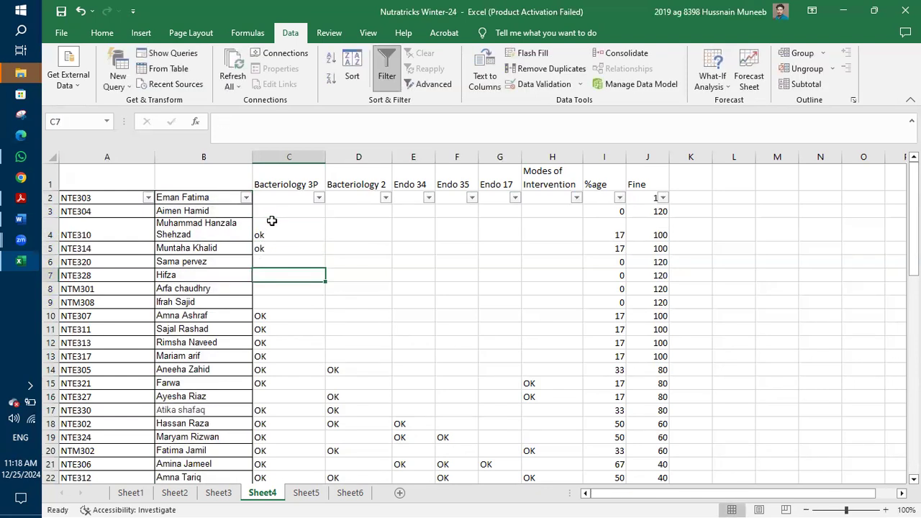
Check the values offered by the Bacteriology 3P filter and highlight the student names in B3:B15.
left_click(319, 198)
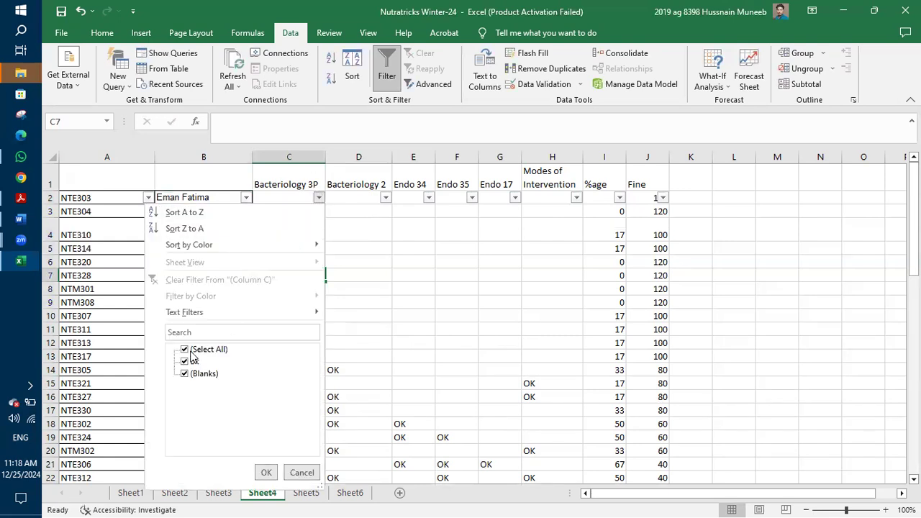
key("Escape")
left_click_drag(166, 210, 188, 385)
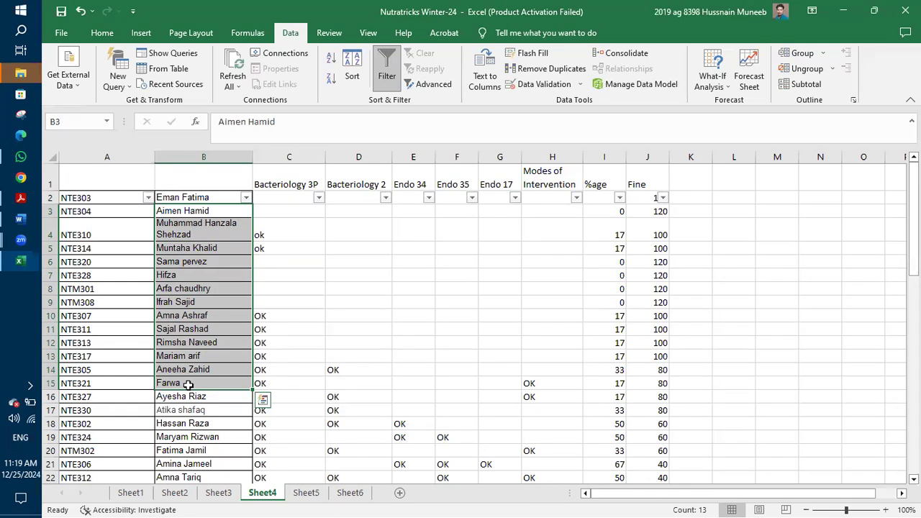
left_click(367, 263)
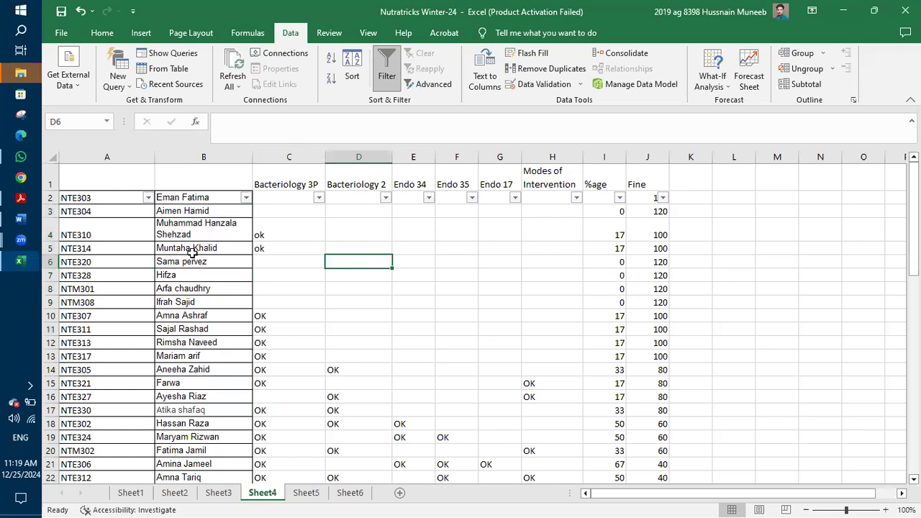
left_click(319, 198)
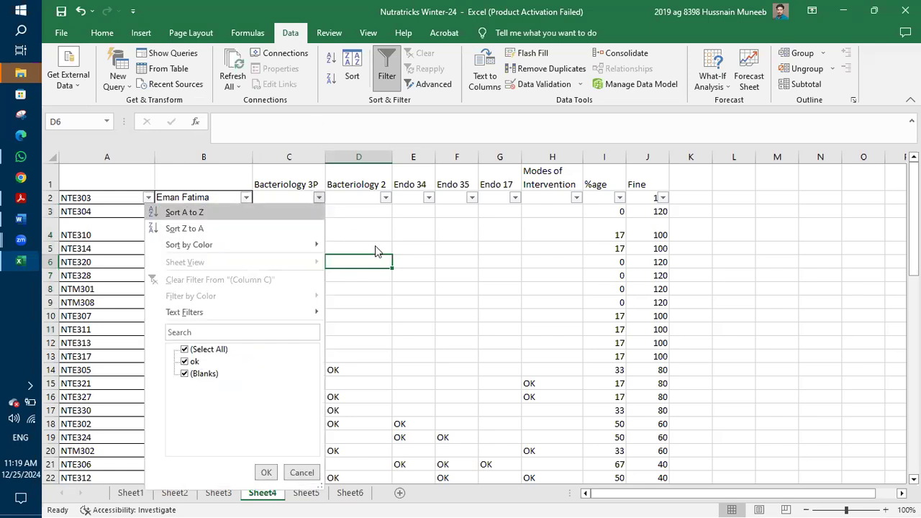
key("Escape")
Enter "lahore" in cell C7 of the Bacteriology 3P column as a sample filter value.
left_click(298, 272)
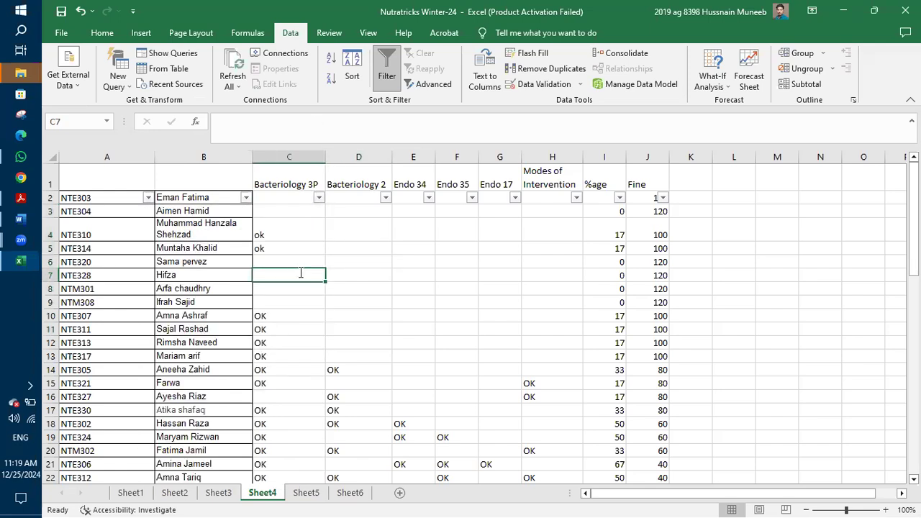
type("lahore")
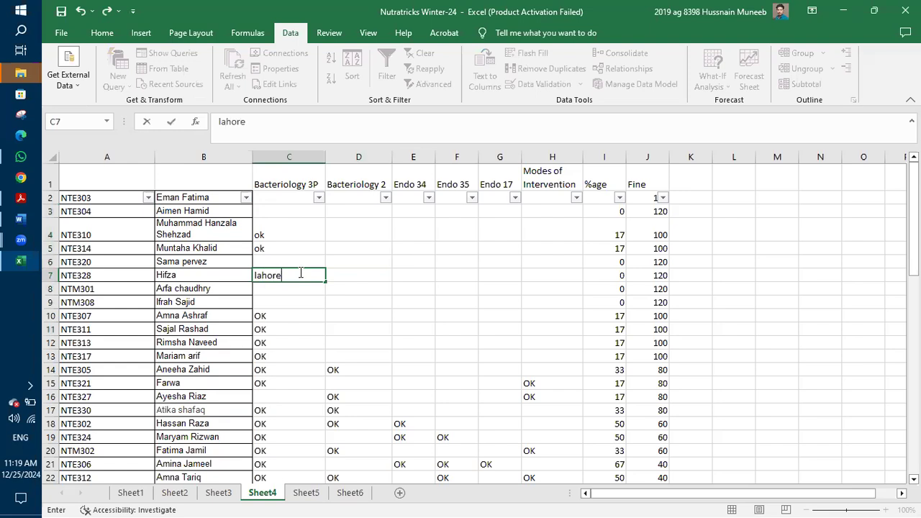
left_click(407, 271)
Filter the Bacteriology 3P column to show only the lahore record, and undo the filter.
left_click(319, 198)
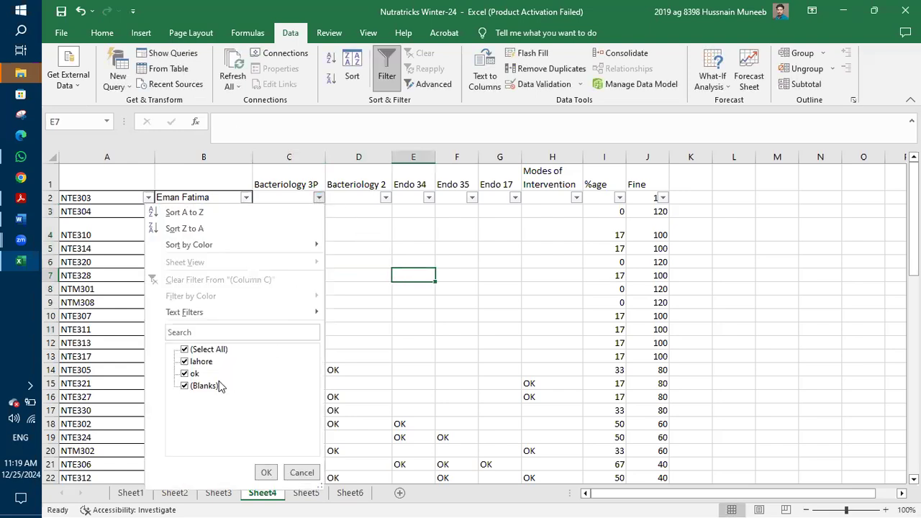
left_click(184, 349)
left_click(185, 362)
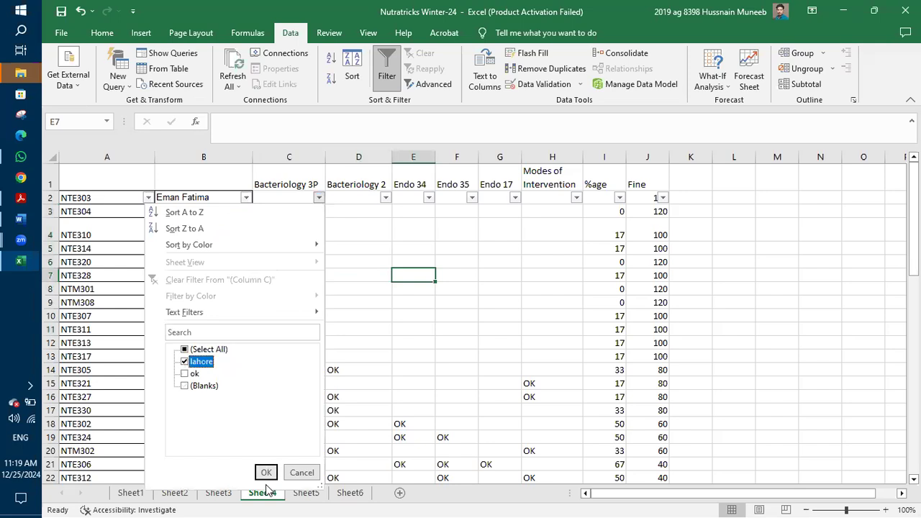
left_click(266, 472)
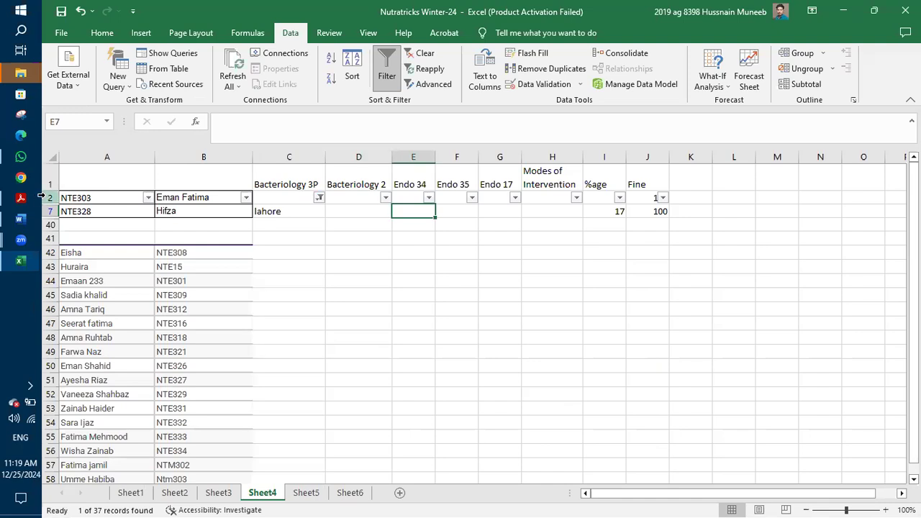
key("ctrl+z")
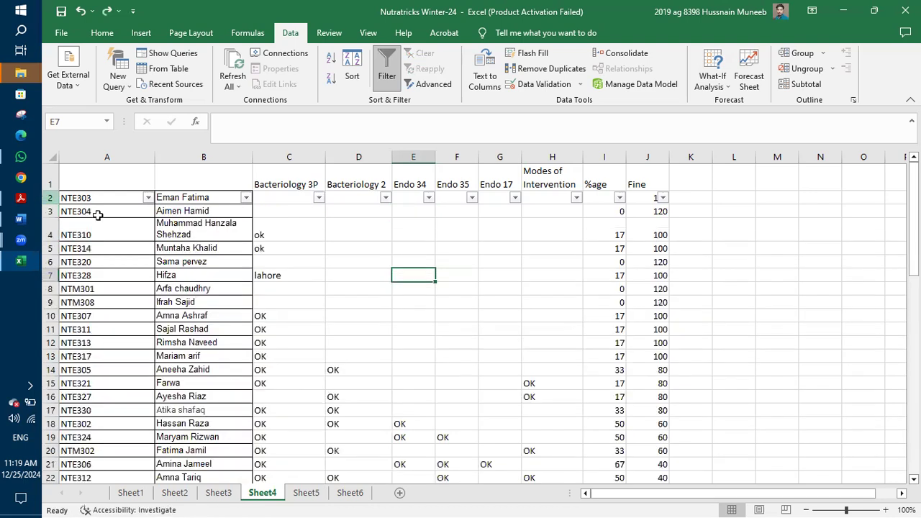
Highlight the header row with the first records, A1:K3, and select the Endo 34 header in E1.
left_click_drag(196, 194, 677, 211)
left_click(52, 170)
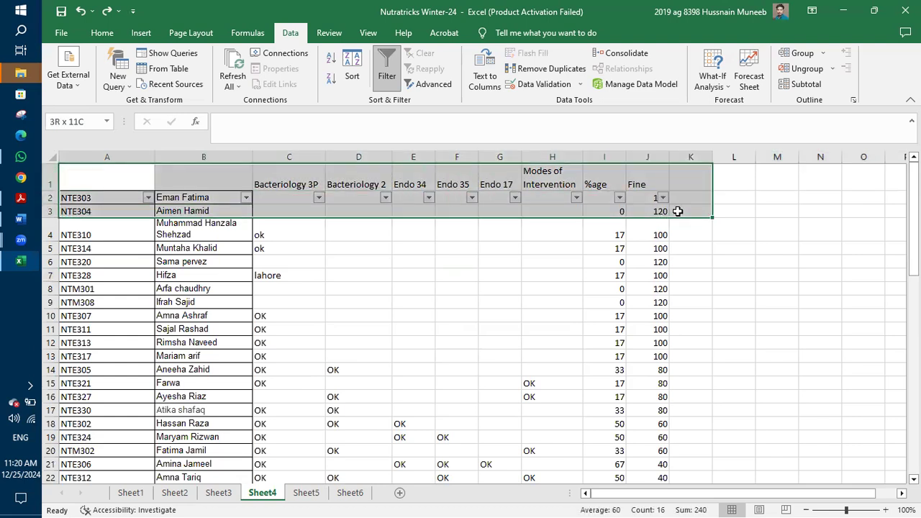
left_click(402, 175)
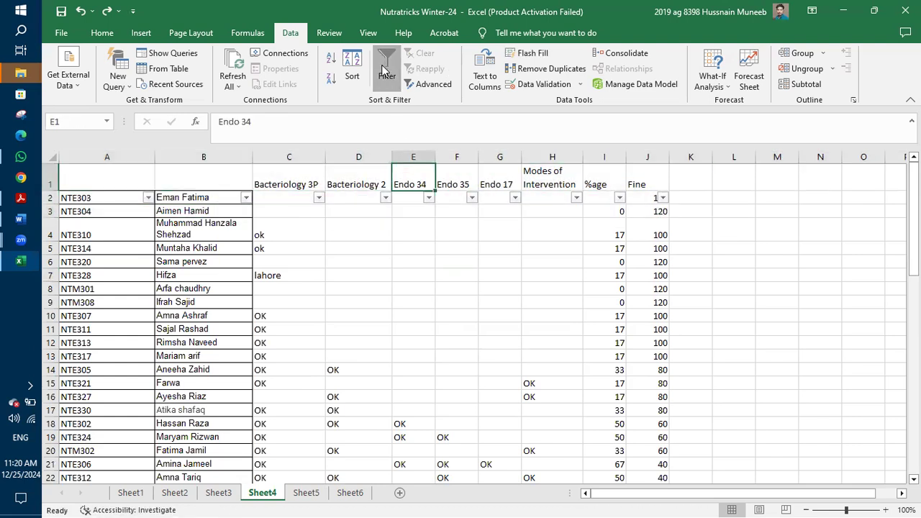